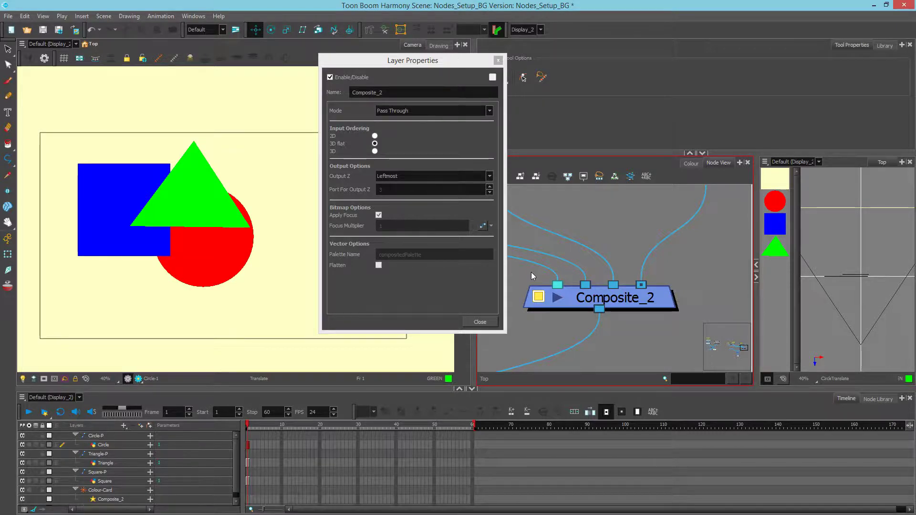
# - Close Composite_2's Layer Properties with Mode left at Pass Through, and zoom the Node View out
pyautogui.click(480, 322)
pyautogui.scroll(-6, 556, 309)
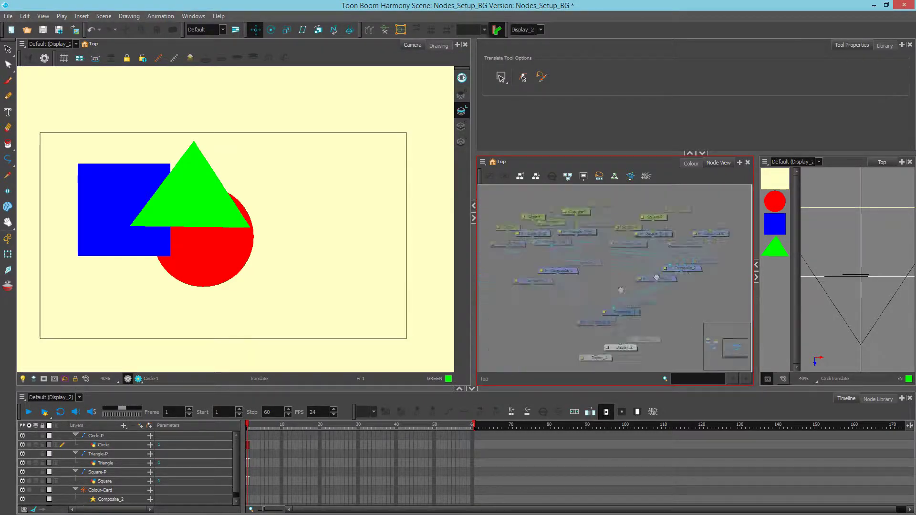
# - Switch the viewer output from Display_2 to Display and enter the Godiva_QF group
pyautogui.scroll(6, 628, 332)
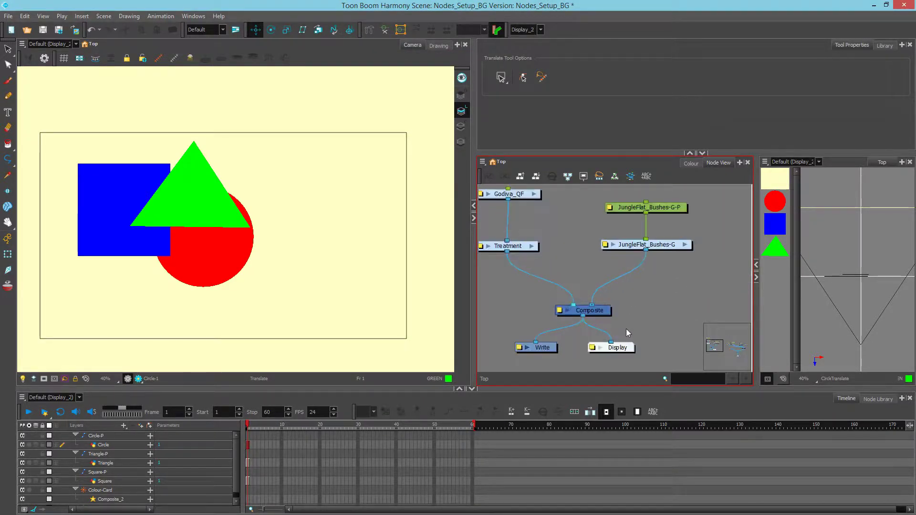
pyautogui.click(542, 31)
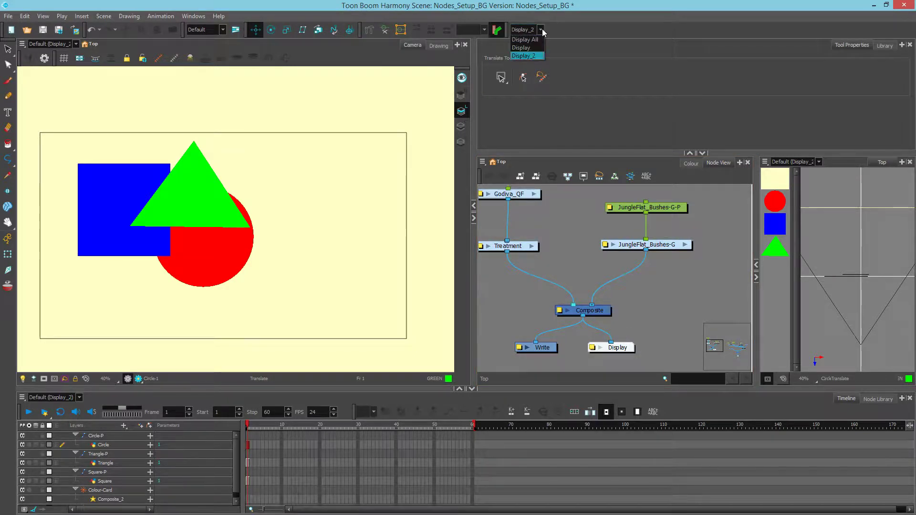
pyautogui.click(523, 47)
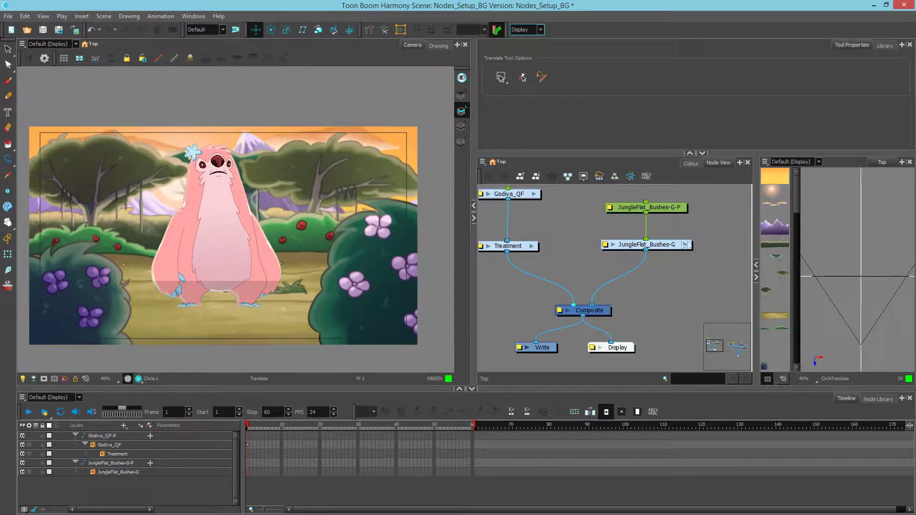
pyautogui.click(534, 194)
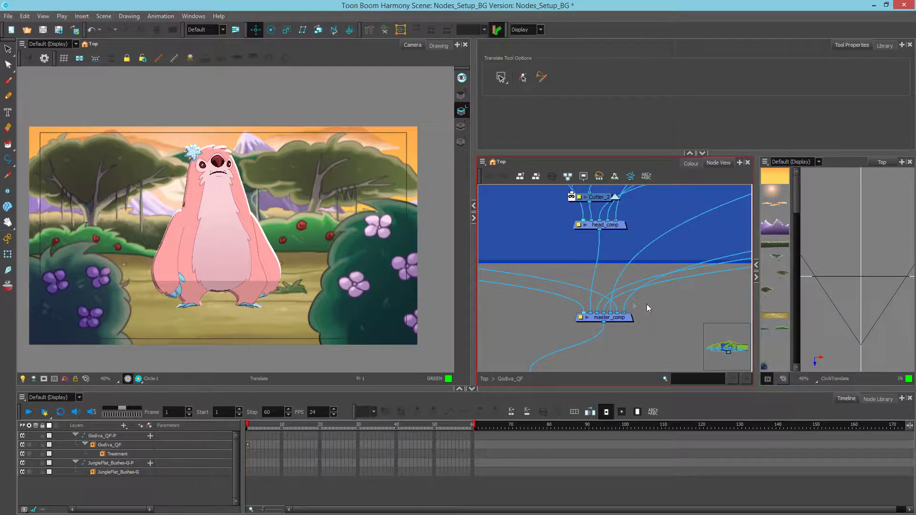
# - Move Multi-Port-Out beneath master_comp inside Godiva_QF, then return to the Top level
pyautogui.scroll(-2, 633, 327)
pyautogui.moveTo(557, 330); pyautogui.dragTo(622, 328)
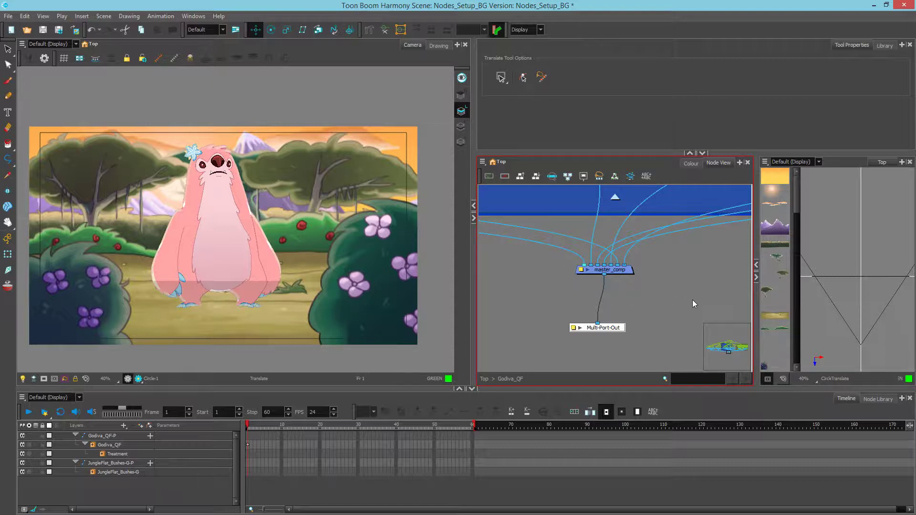
pyautogui.click(484, 379)
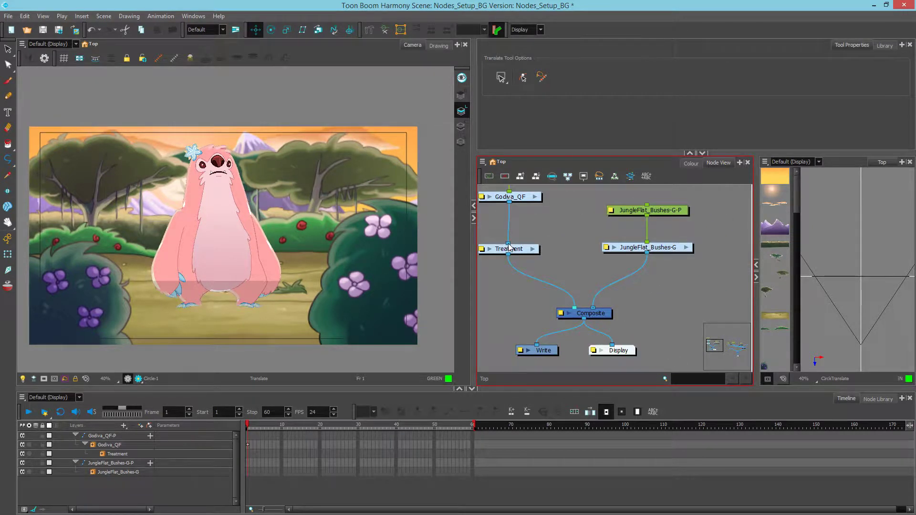
# - Connect Godiva_QF straight into Composite, delete Treatment, and insert a Transparency node in the link
pyautogui.moveTo(508, 245); pyautogui.dragTo(582, 313)
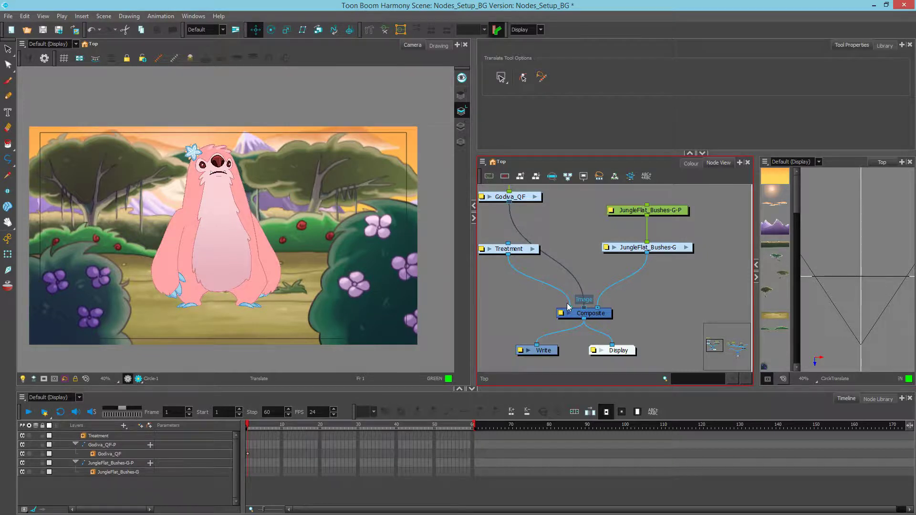
pyautogui.click(509, 248)
pyautogui.press('Delete')
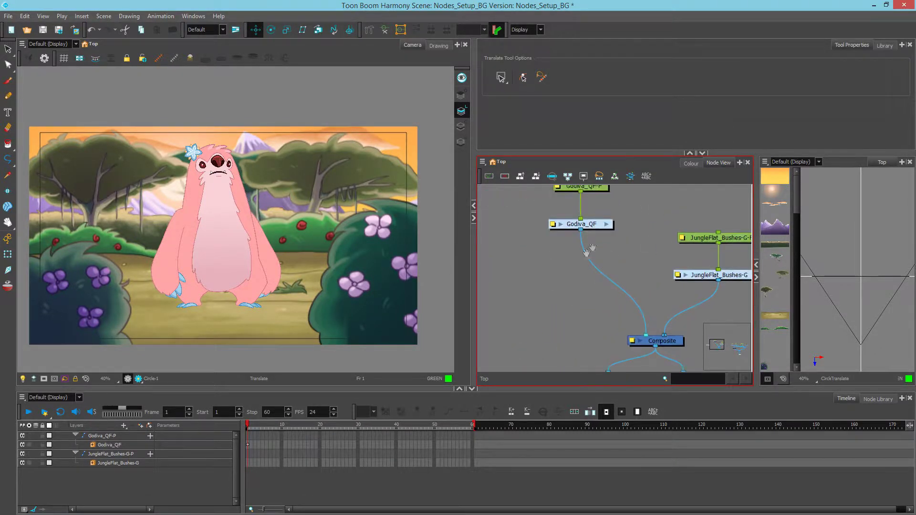
pyautogui.scroll(1, 518, 268)
pyautogui.click(878, 398)
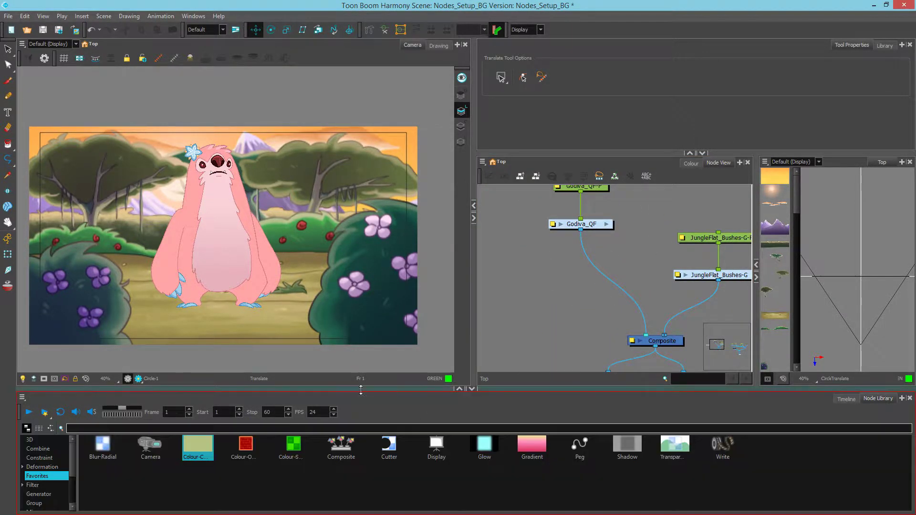
pyautogui.moveTo(674, 446); pyautogui.dragTo(620, 276)
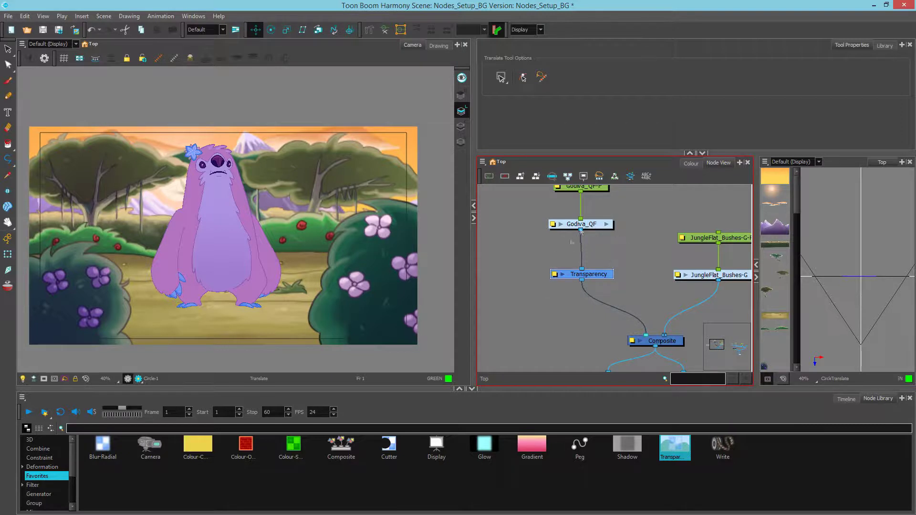
# - Render a preview of the see-through character over the jungle and move Transparency lower
pyautogui.click(615, 239)
pyautogui.scroll(2, 307, 252)
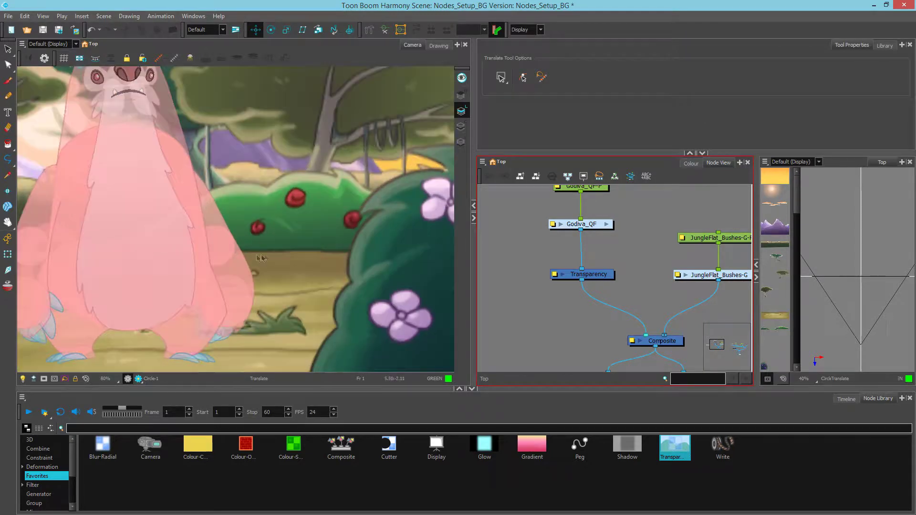
pyautogui.moveTo(198, 209); pyautogui.dragTo(271, 225)
pyautogui.click(127, 378)
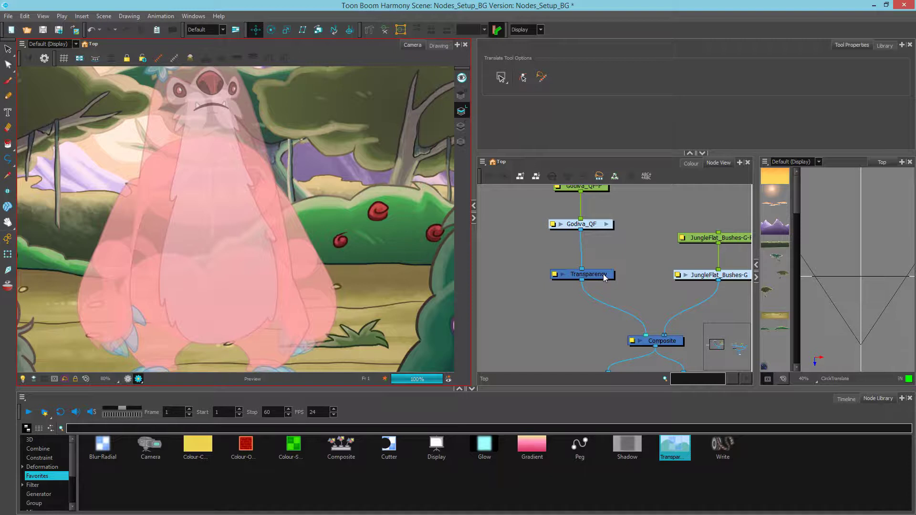
pyautogui.moveTo(605, 278); pyautogui.dragTo(604, 314)
# - Add a Composite_4 node above Transparency and wire Godiva_QF's output into it
pyautogui.click(535, 270)
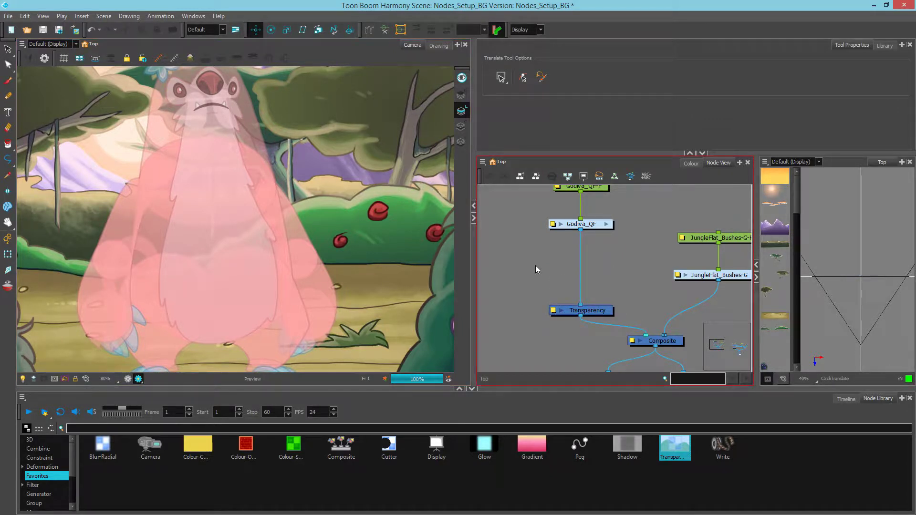
pyautogui.hotkey('ctrl', 'v')
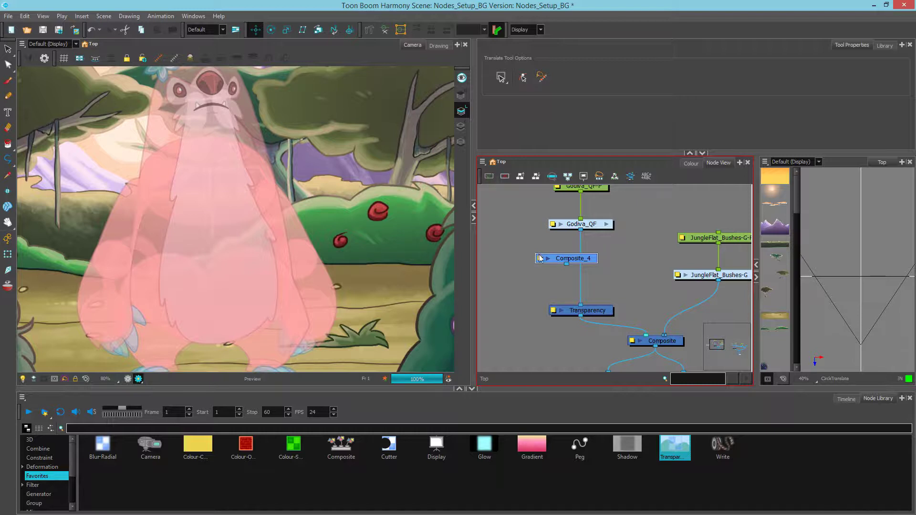
pyautogui.moveTo(580, 262); pyautogui.dragTo(578, 270)
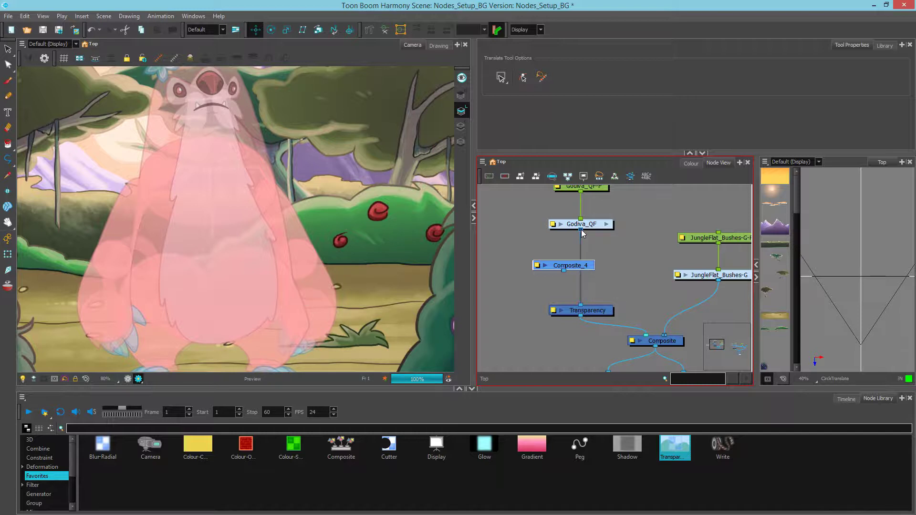
pyautogui.moveTo(581, 230); pyautogui.dragTo(580, 309)
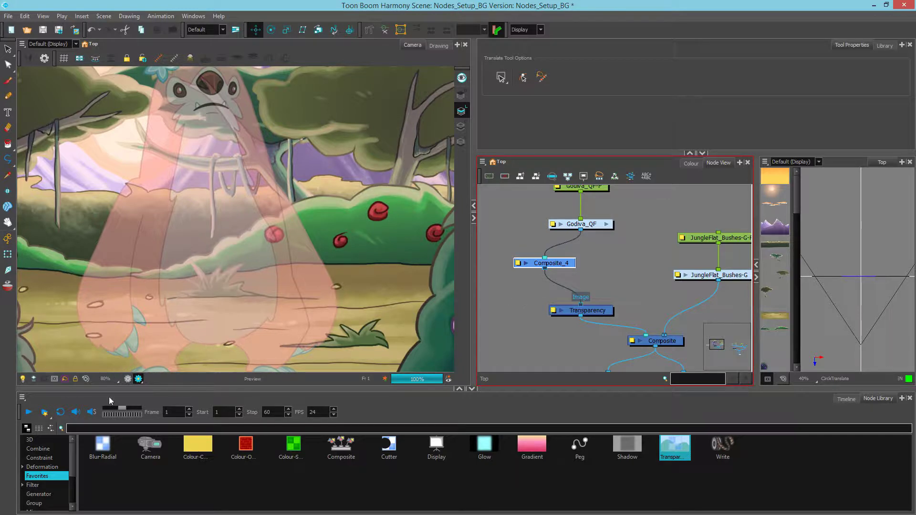
pyautogui.click(572, 265)
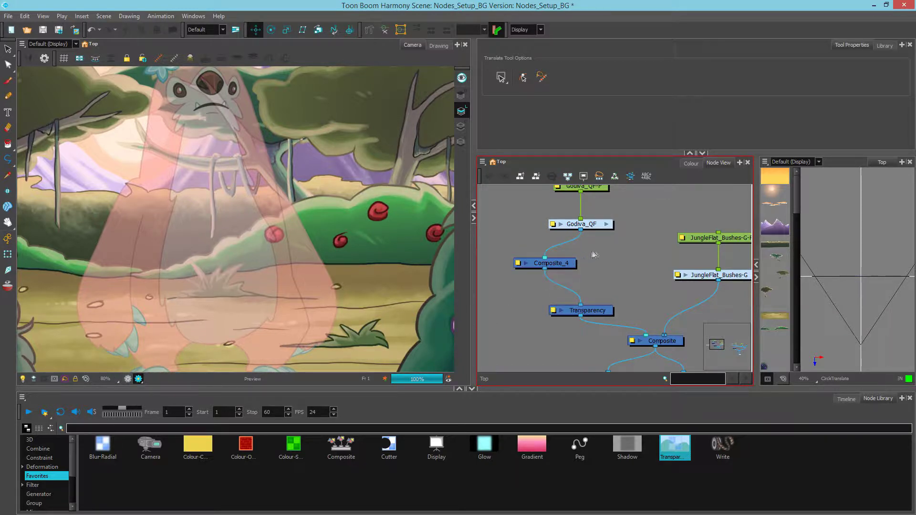
# - Reconnect Godiva_QF directly to Composite and delete Composite_4 and Transparency
pyautogui.scroll(-2, 406, 285)
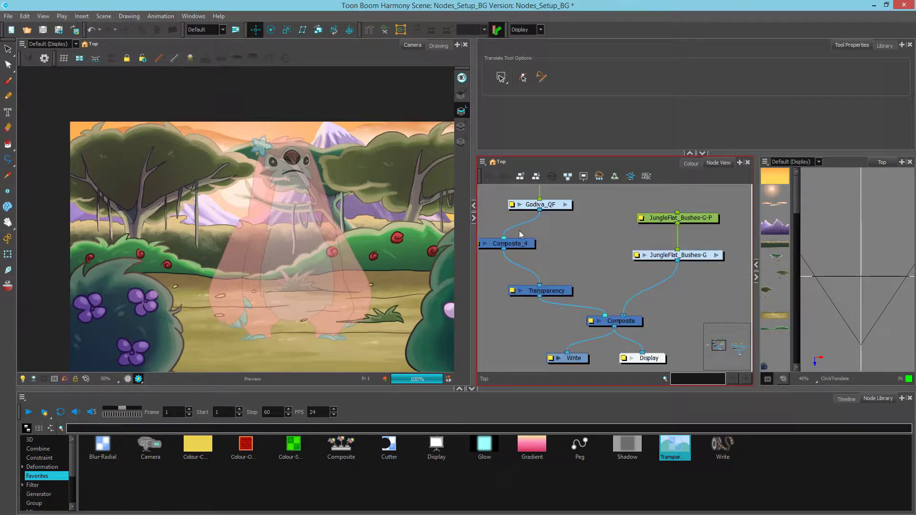
pyautogui.moveTo(504, 239); pyautogui.dragTo(605, 315)
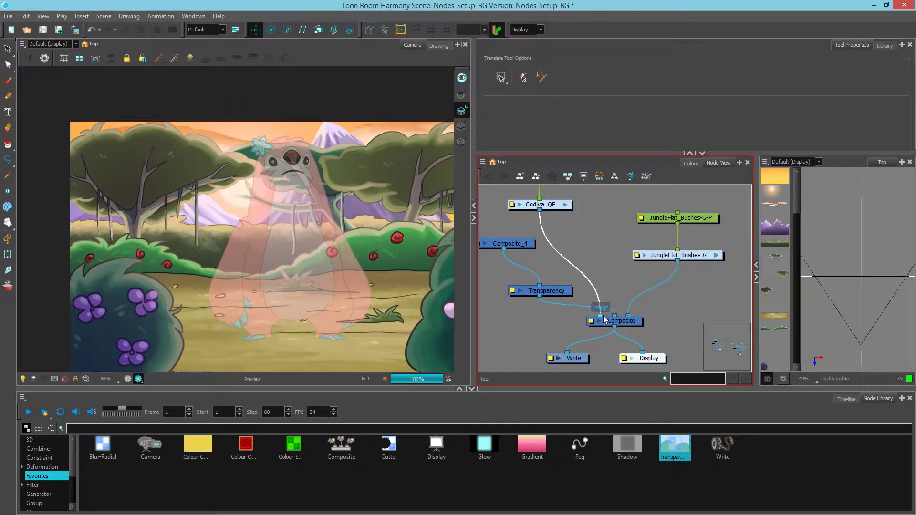
pyautogui.moveTo(540, 296); pyautogui.dragTo(499, 252)
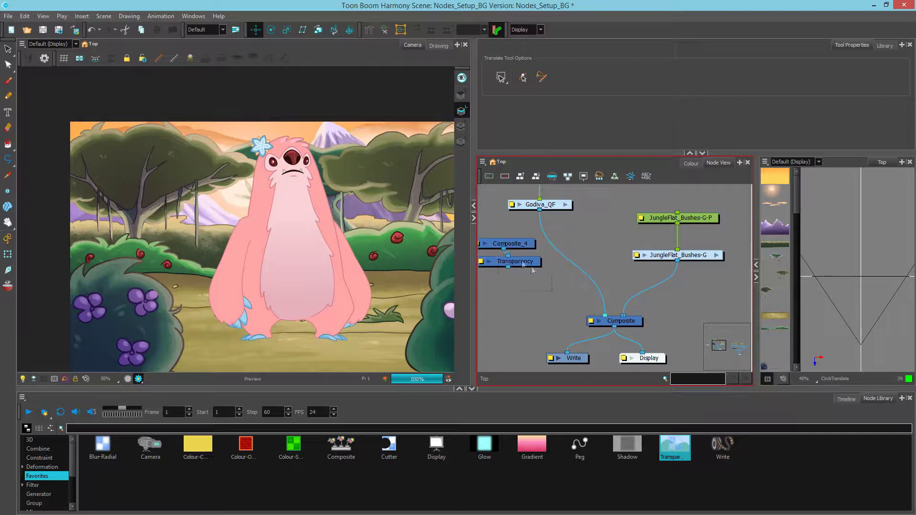
pyautogui.press('Delete')
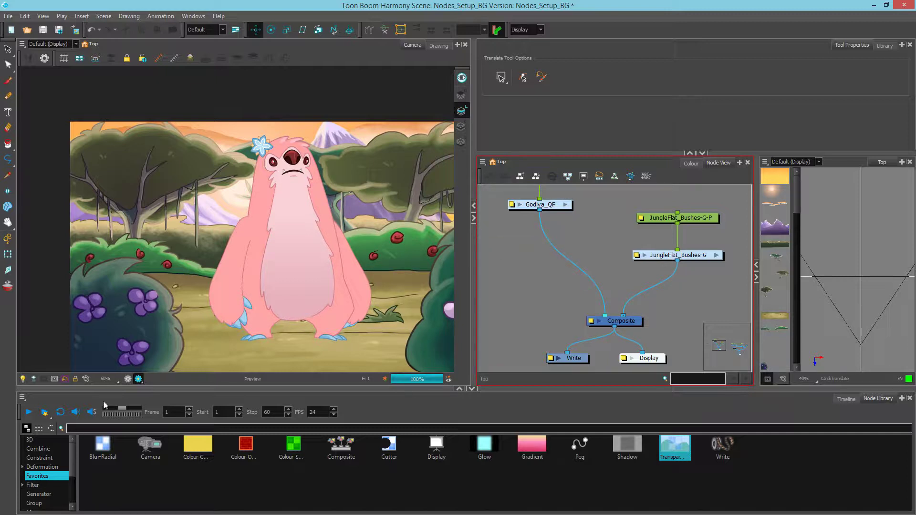
# - Return the camera view to OpenGL, recentre it, and enter the JungleFlat_Bushes-G group
pyautogui.click(128, 379)
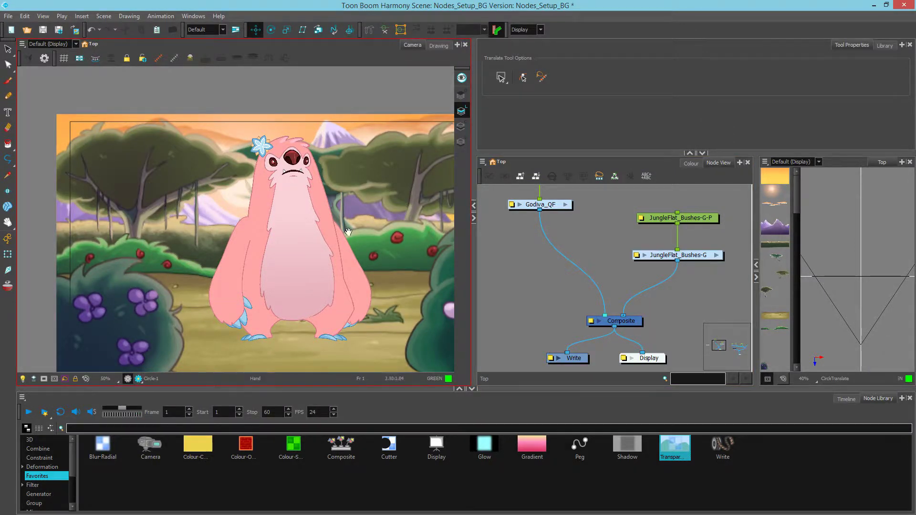
pyautogui.moveTo(348, 232); pyautogui.dragTo(304, 196)
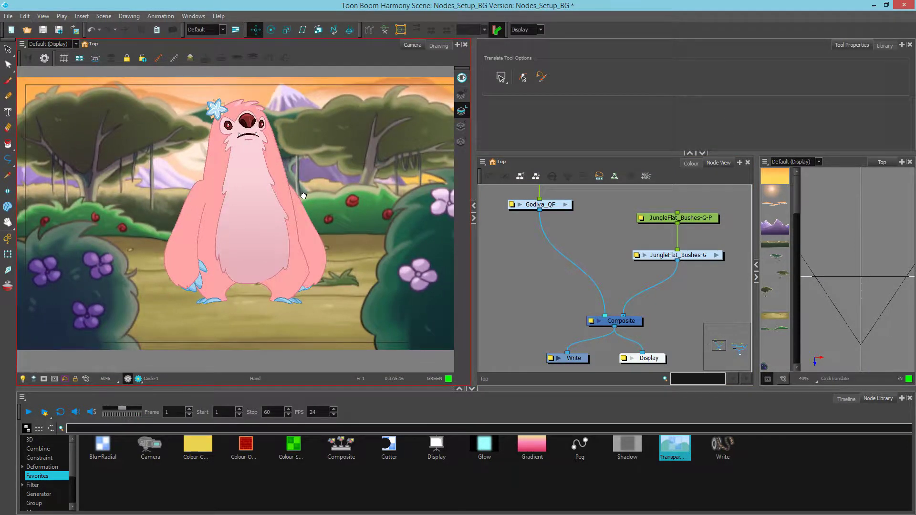
pyautogui.click(718, 255)
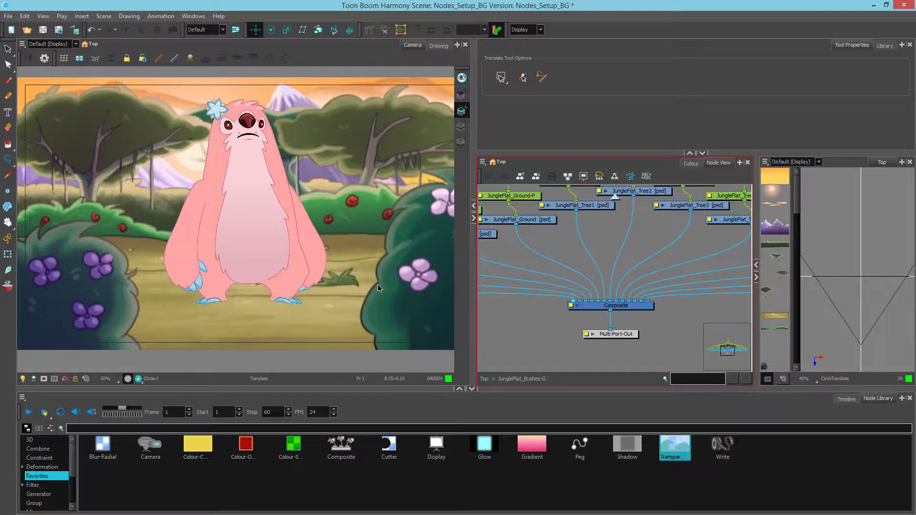
pyautogui.scroll(-4, 636, 294)
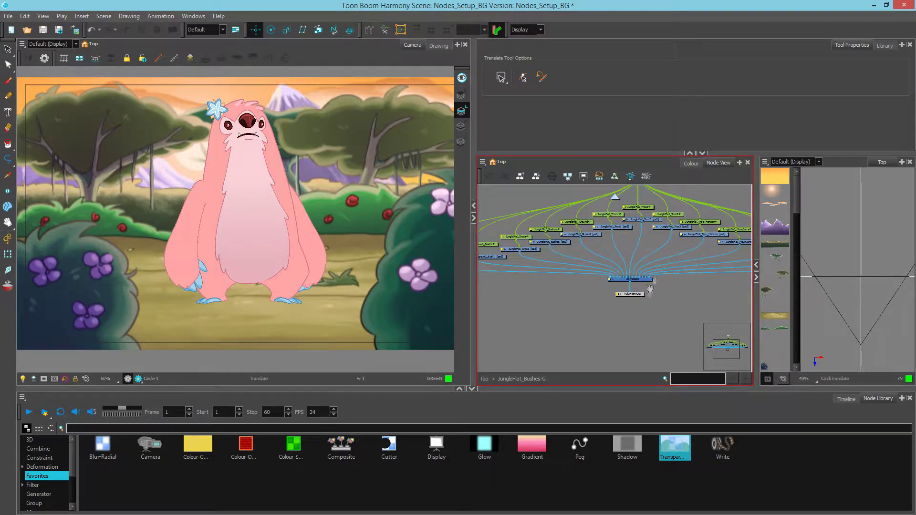
pyautogui.moveTo(691, 272); pyautogui.dragTo(580, 292)
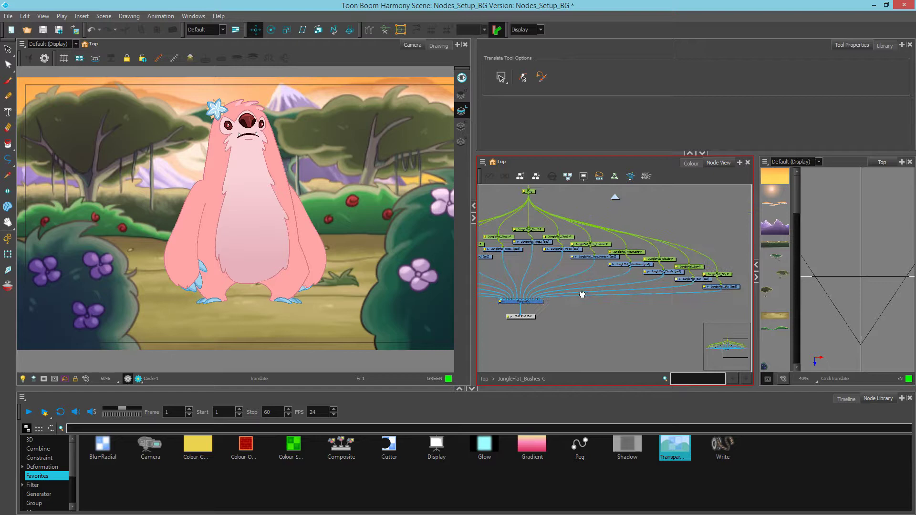
pyautogui.click(718, 274)
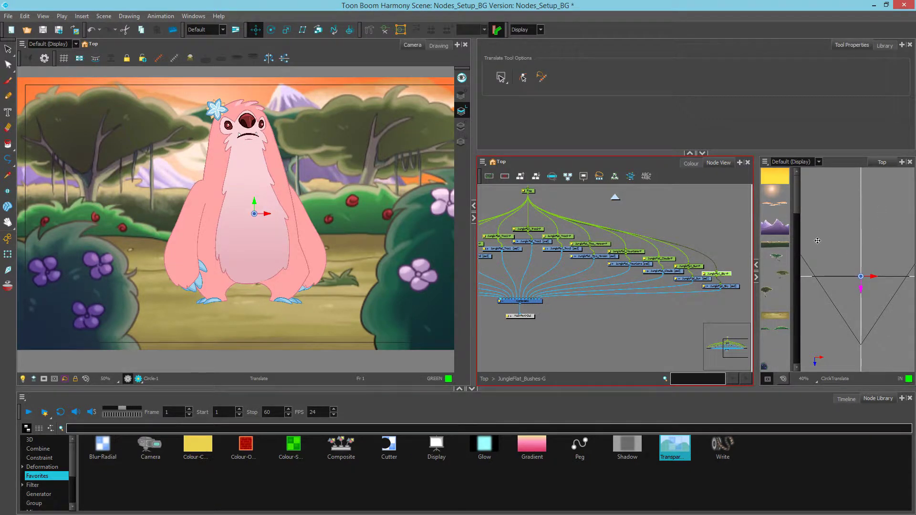
pyautogui.moveTo(817, 240); pyautogui.dragTo(816, 267)
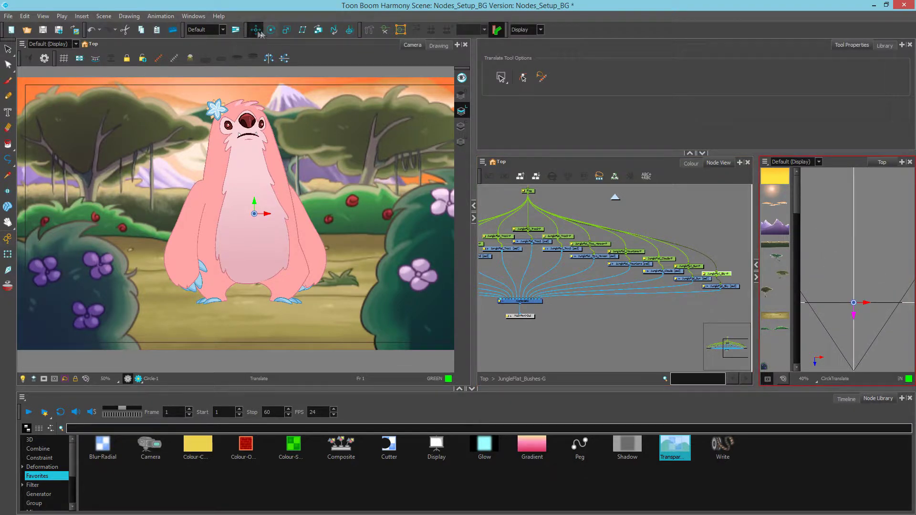
pyautogui.moveTo(852, 315); pyautogui.dragTo(853, 294)
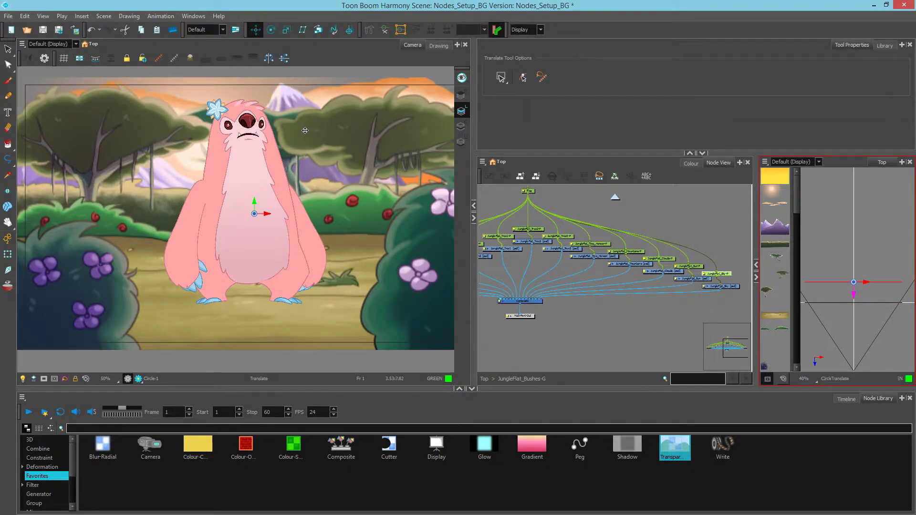
pyautogui.hotkey('ctrl', 'z')
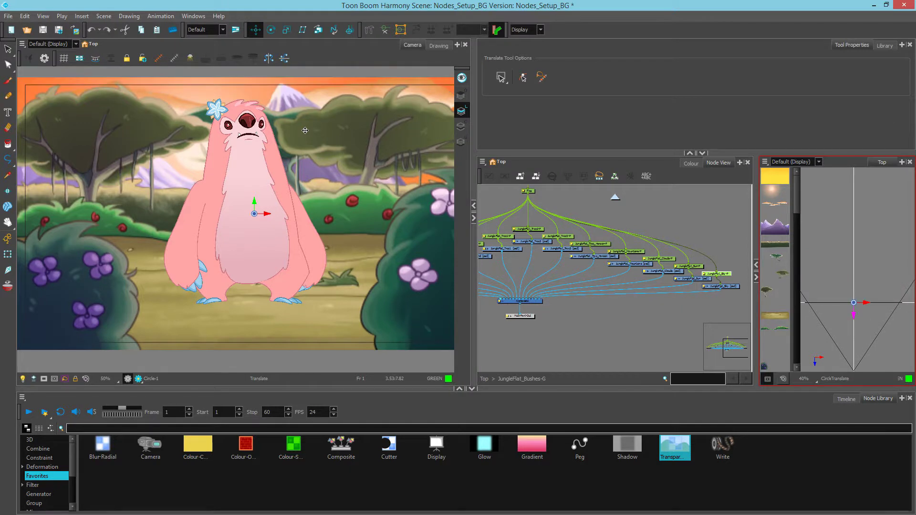
# - With Maintain Size active, push the first background layers and the mountains back in depth
pyautogui.click(318, 33)
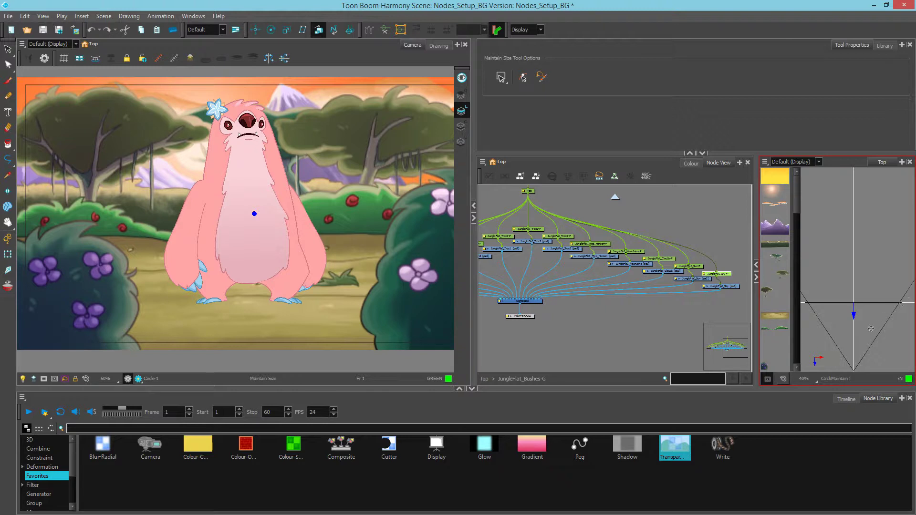
pyautogui.moveTo(871, 329); pyautogui.dragTo(875, 217)
pyautogui.moveTo(874, 321); pyautogui.dragTo(889, 213)
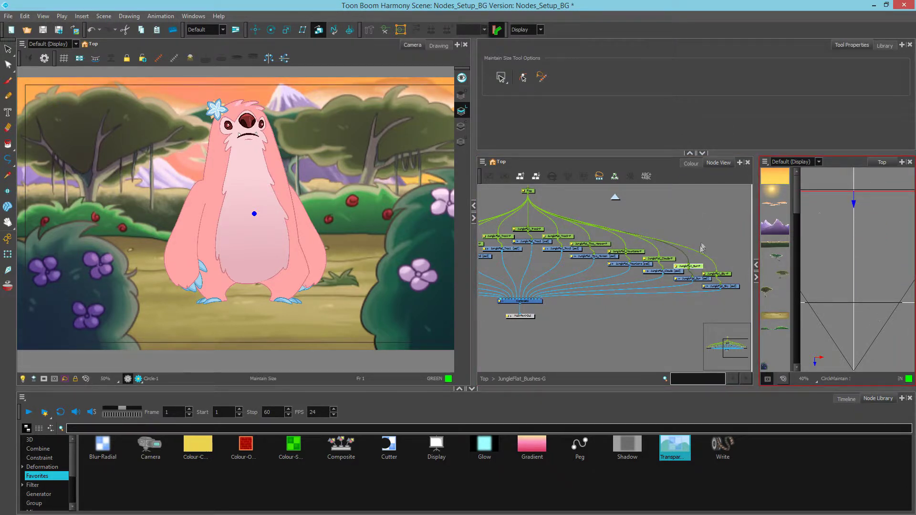
pyautogui.click(673, 261)
pyautogui.moveTo(883, 305); pyautogui.dragTo(882, 241)
pyautogui.click(634, 255)
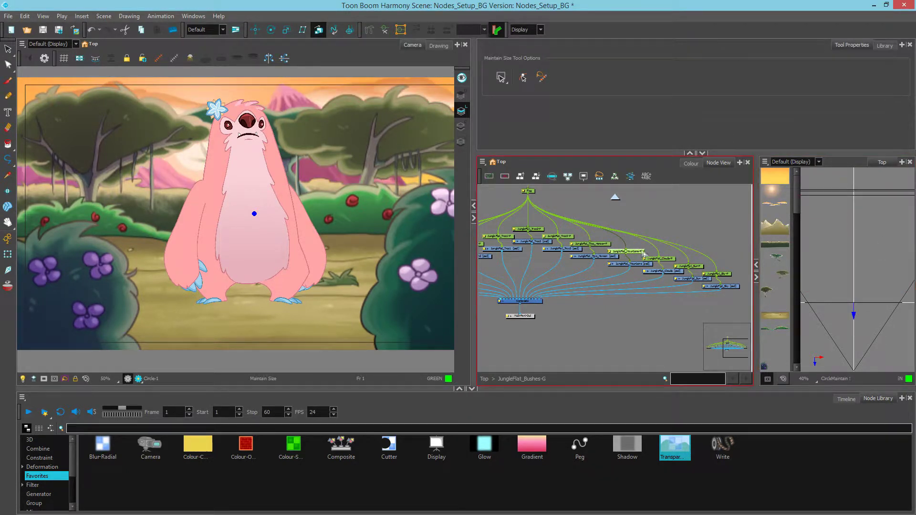
pyautogui.moveTo(871, 336); pyautogui.dragTo(882, 253)
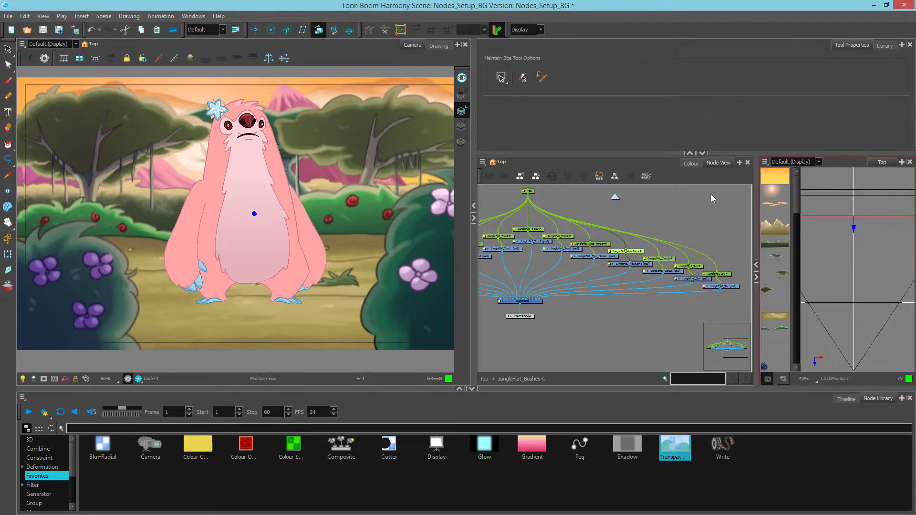
# - Push JungleFlat_Trees_Horizon and another tree layer back, then select the ground, bushes and grass pegs
pyautogui.click(592, 244)
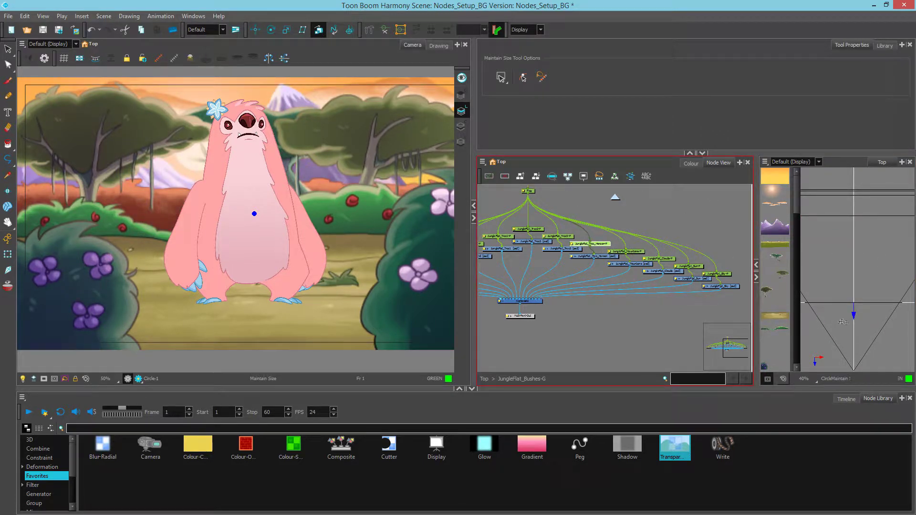
pyautogui.moveTo(880, 326); pyautogui.dragTo(845, 265)
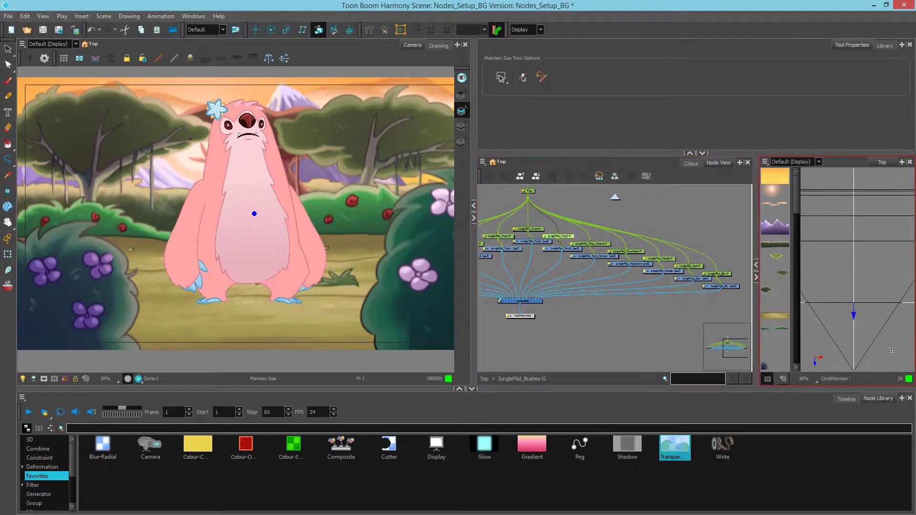
pyautogui.moveTo(888, 292); pyautogui.dragTo(890, 308)
pyautogui.click(529, 229)
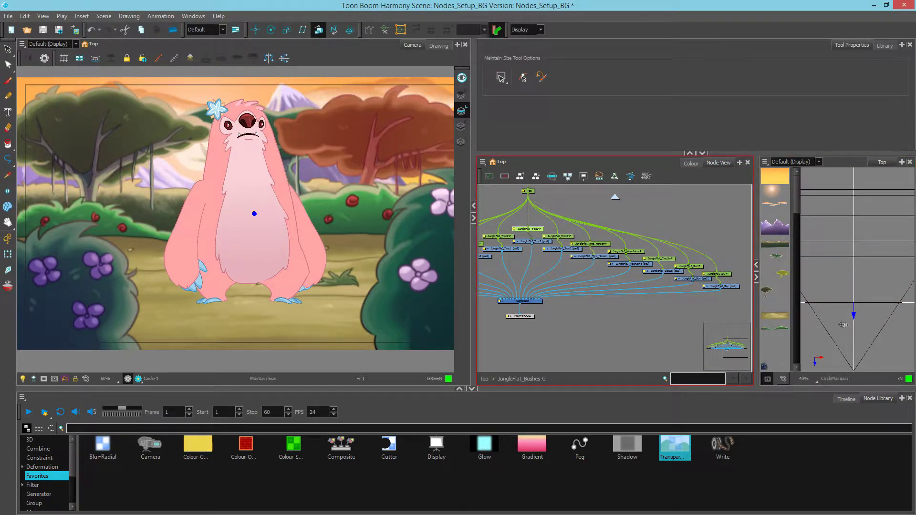
pyautogui.moveTo(879, 347); pyautogui.dragTo(874, 298)
pyautogui.click(505, 236)
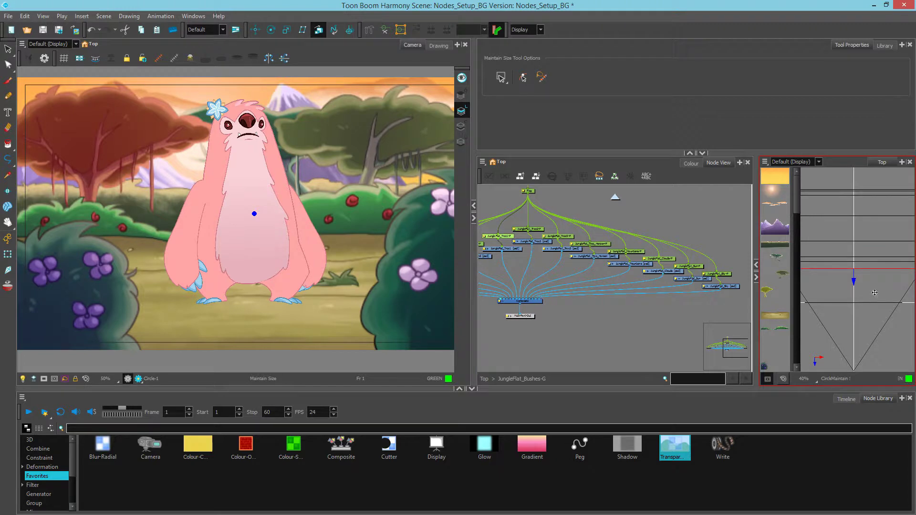
pyautogui.moveTo(530, 255); pyautogui.dragTo(668, 250)
pyautogui.click(616, 243)
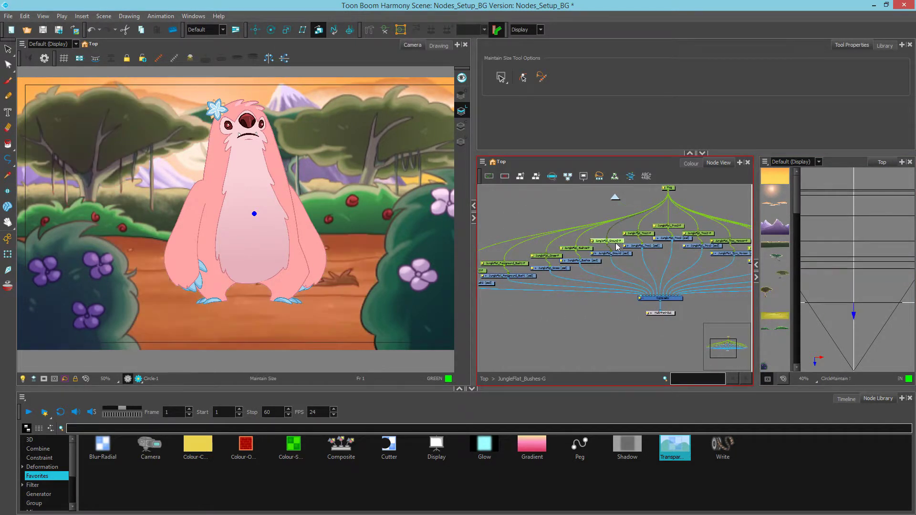
pyautogui.scroll(2, 617, 245)
pyautogui.click(578, 248)
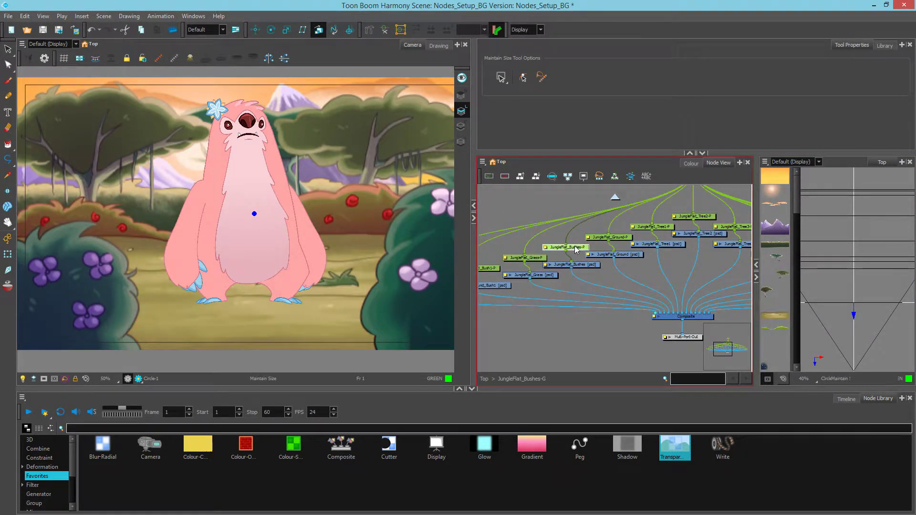
pyautogui.click(540, 260)
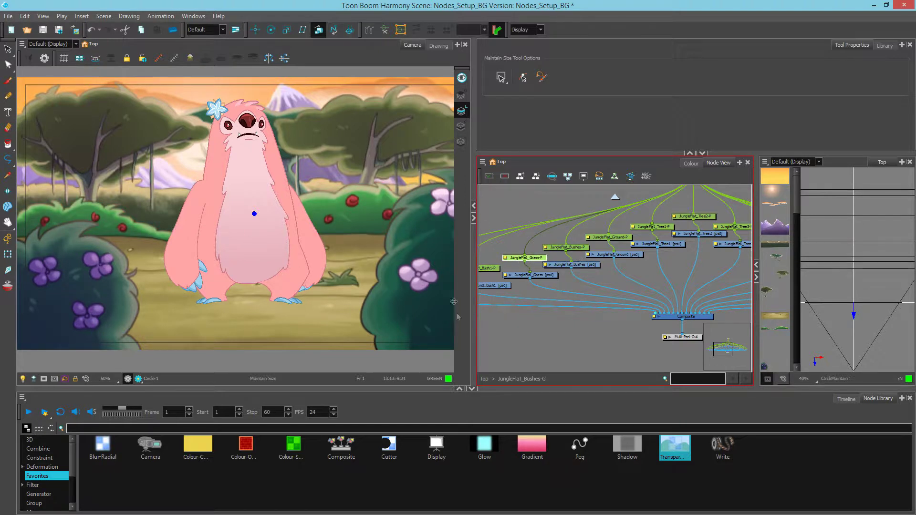
# - Disable the Godiva_QF node at the top level to hide the character
pyautogui.click(484, 380)
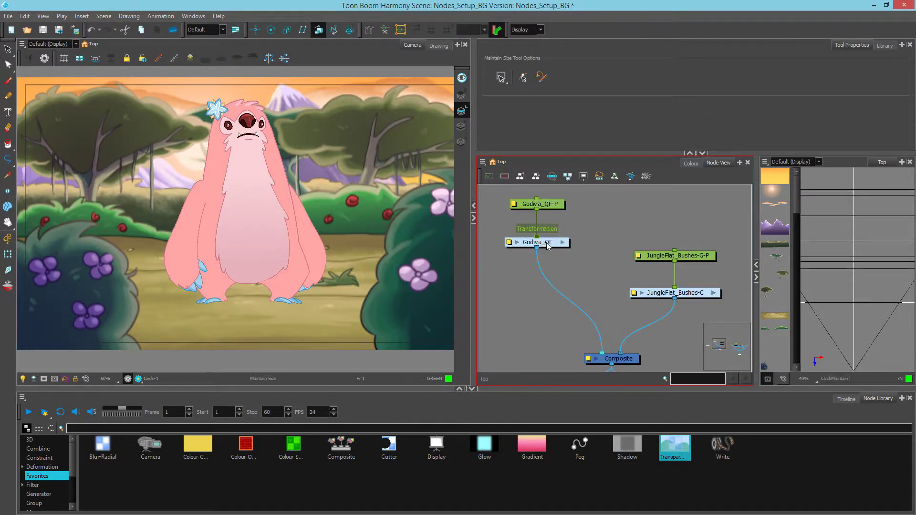
pyautogui.click(548, 245)
pyautogui.press('d')
# - Inside JungleFlat_Bushes-G, re-enable the grass peg and inspect the grass, bushes and ground nodes
pyautogui.click(713, 292)
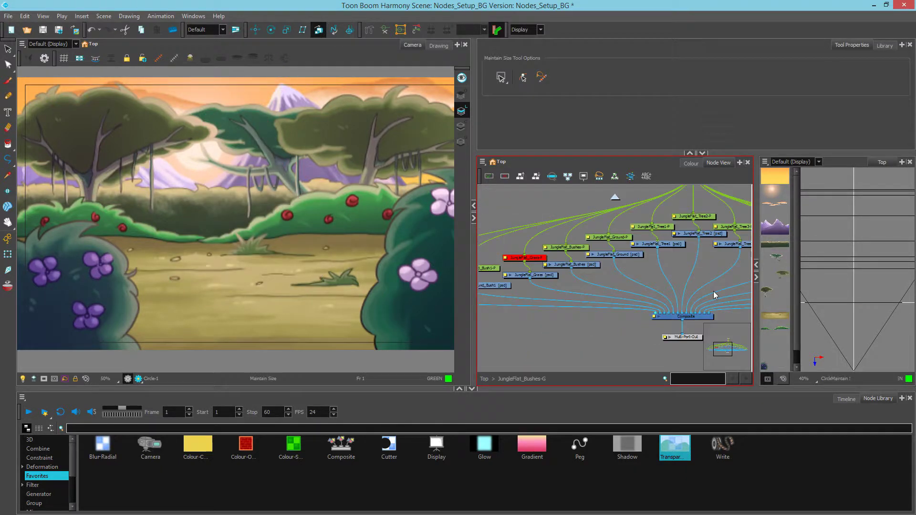
pyautogui.press('d')
pyautogui.click(543, 276)
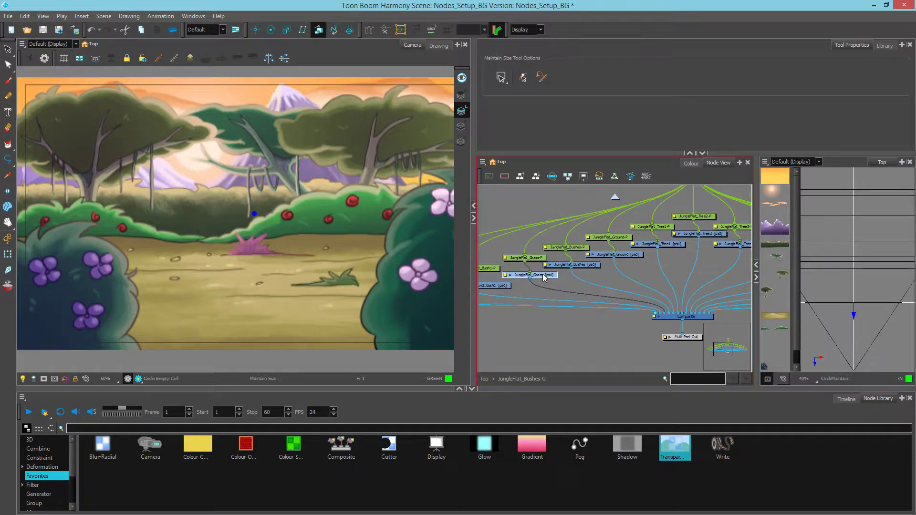
pyautogui.click(578, 268)
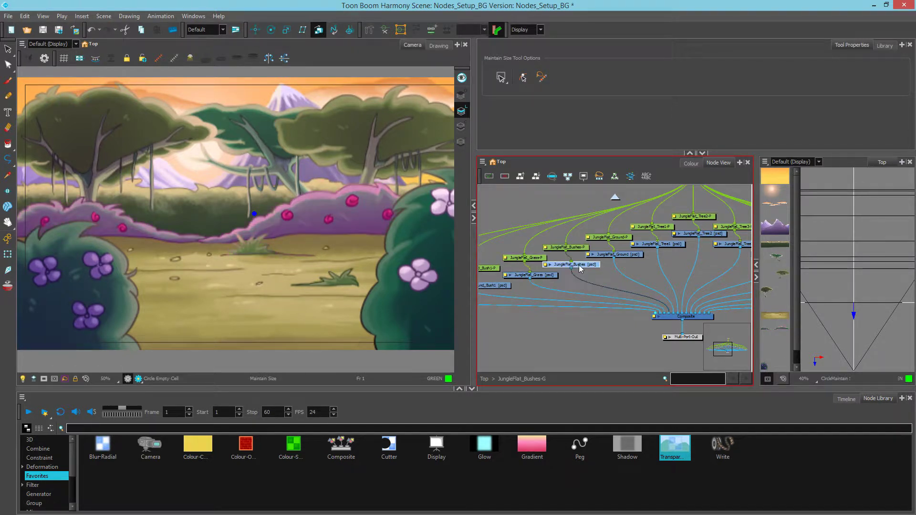
pyautogui.click(639, 254)
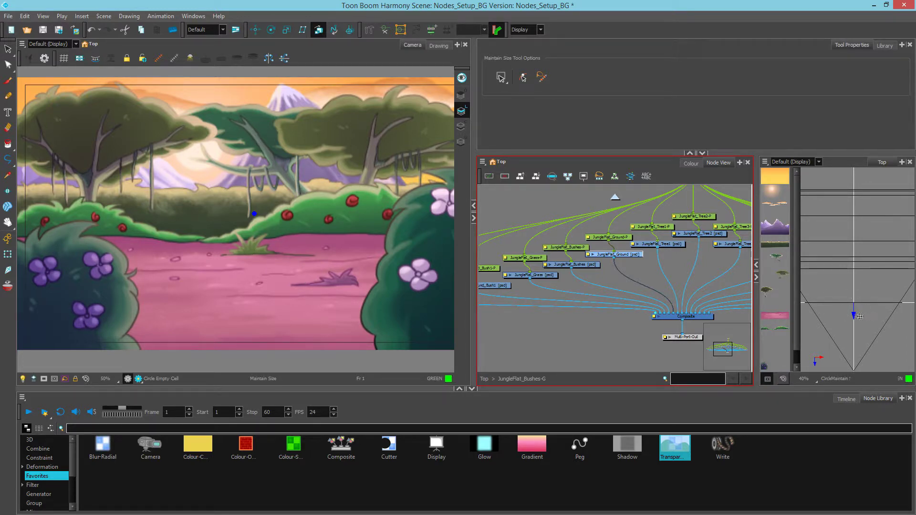
# - Parent Ground-P, Bushes-P and Grass-P to a new Peg_1 under a Peg, then shift them in depth
pyautogui.moveTo(553, 205); pyautogui.dragTo(556, 220)
pyautogui.click(574, 218)
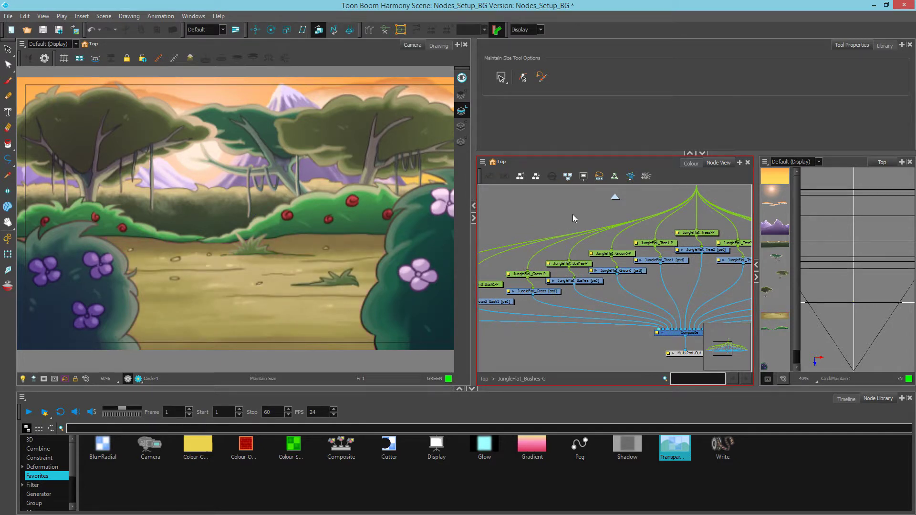
pyautogui.hotkey('ctrl', 'p')
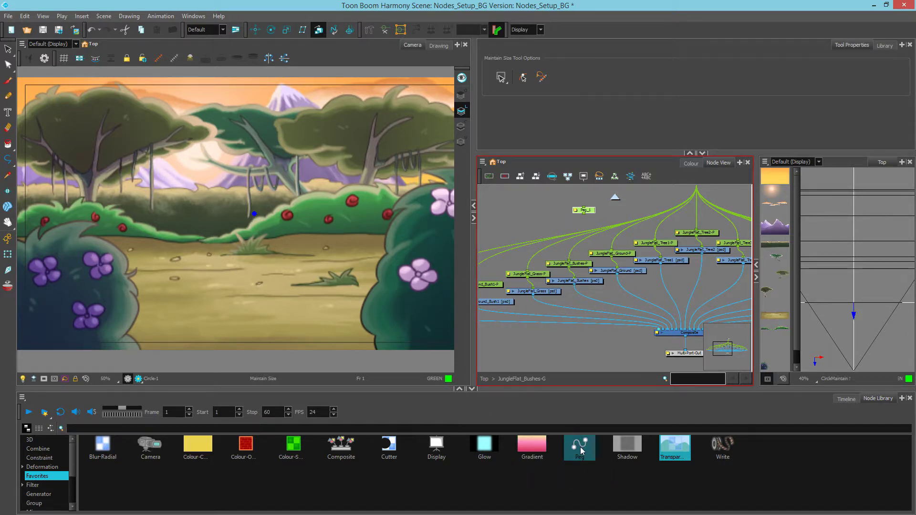
pyautogui.moveTo(580, 450); pyautogui.dragTo(694, 211)
pyautogui.moveTo(584, 234); pyautogui.dragTo(569, 283)
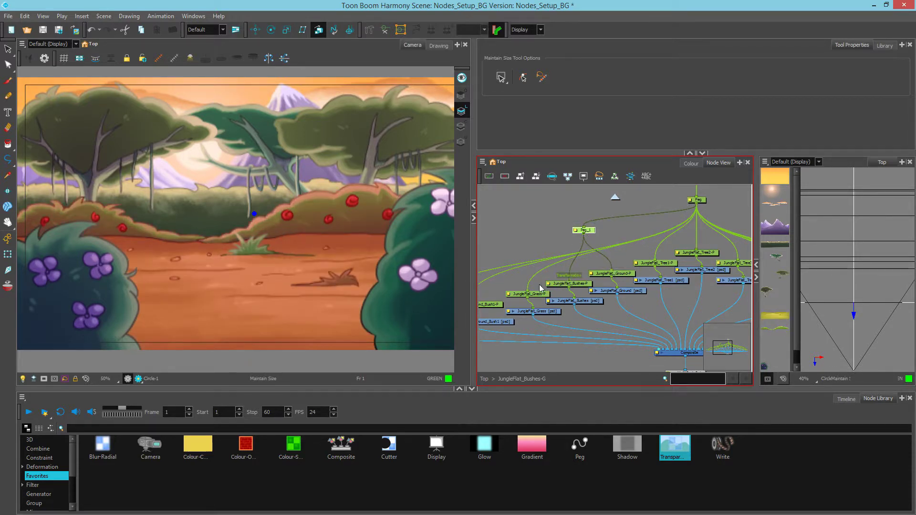
pyautogui.moveTo(584, 234); pyautogui.dragTo(530, 292)
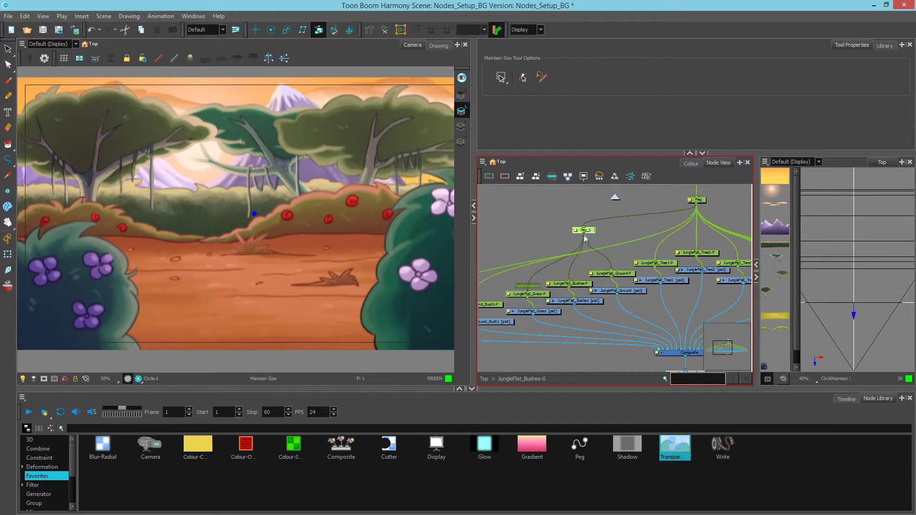
pyautogui.moveTo(591, 232)
pyautogui.mouseDown()
pyautogui.moveTo(578, 230)
pyautogui.moveTo(581, 238)
pyautogui.mouseUp()
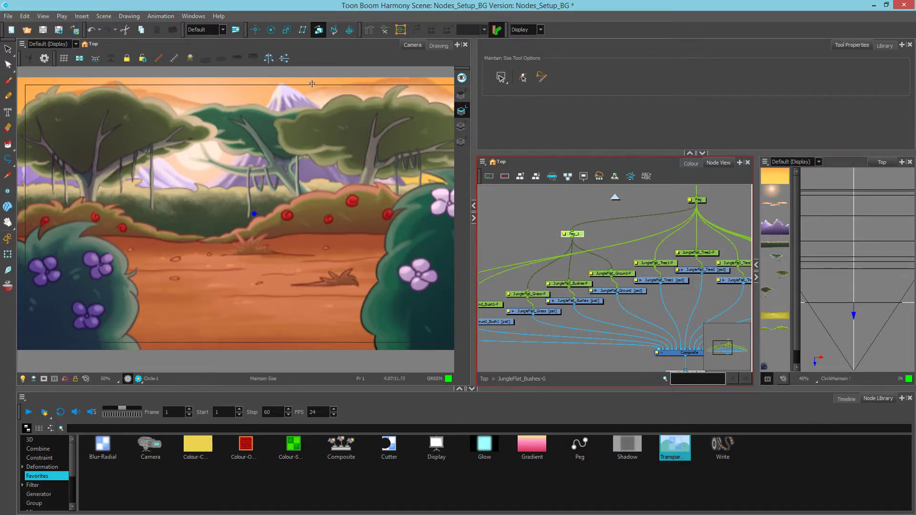
pyautogui.moveTo(859, 329)
pyautogui.mouseDown()
pyautogui.moveTo(876, 334)
pyautogui.moveTo(874, 323)
pyautogui.mouseUp()
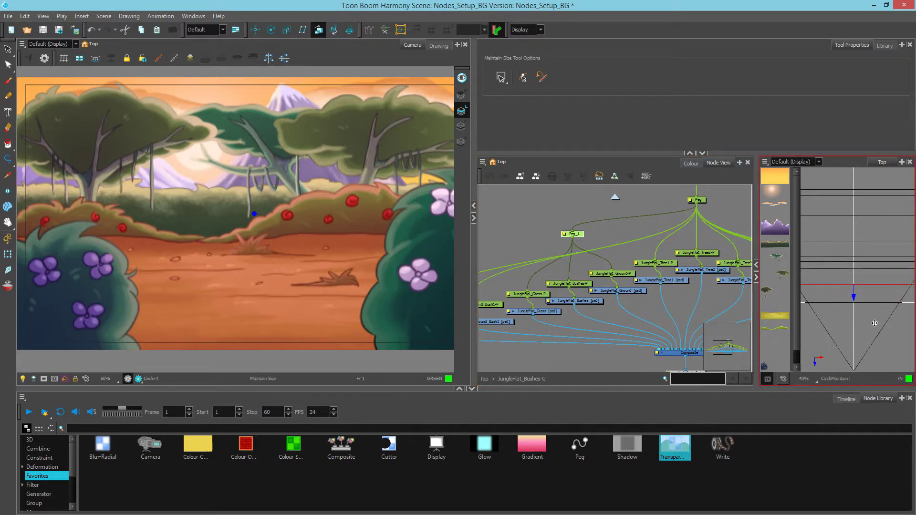
pyautogui.moveTo(874, 323); pyautogui.dragTo(872, 303)
pyautogui.click(564, 269)
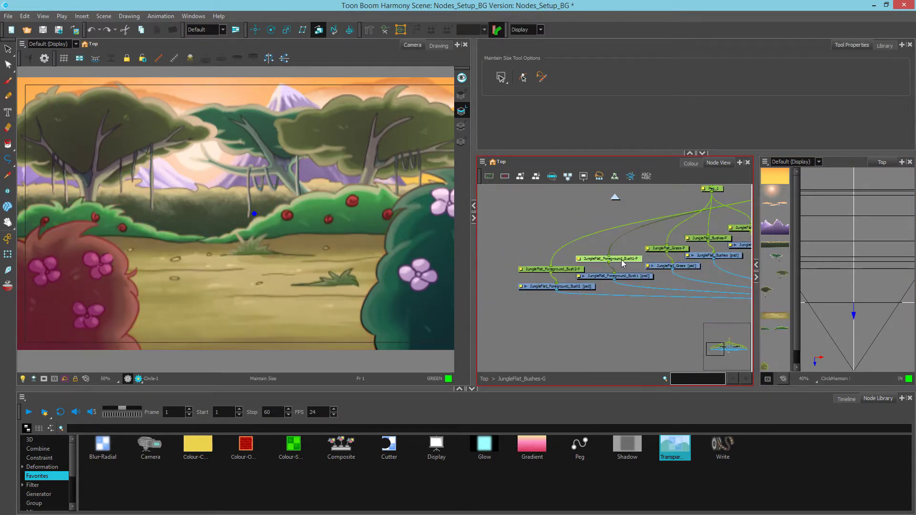
pyautogui.moveTo(653, 293); pyautogui.dragTo(590, 271)
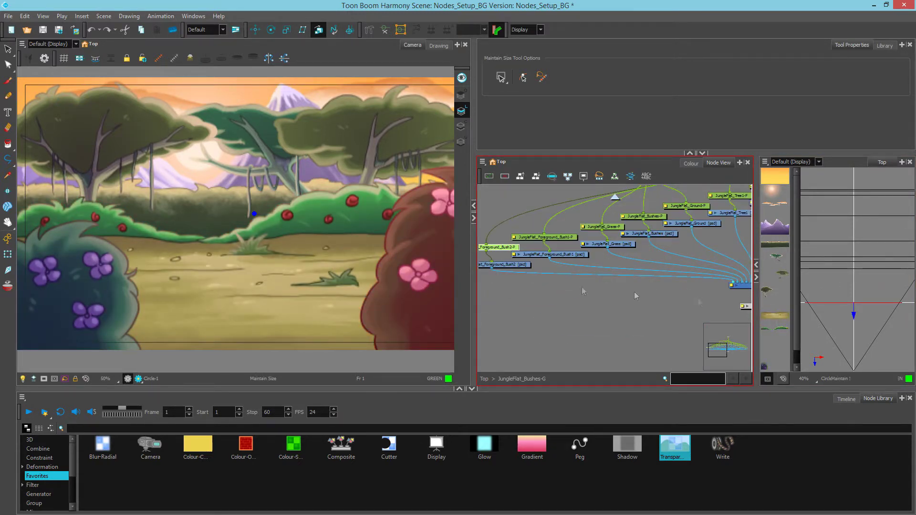
pyautogui.moveTo(841, 331); pyautogui.dragTo(844, 354)
pyautogui.moveTo(843, 294); pyautogui.dragTo(844, 308)
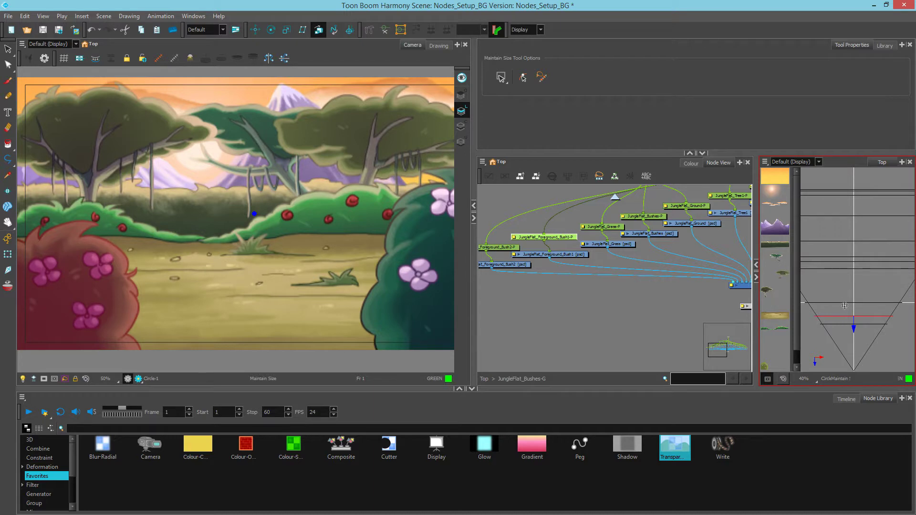
pyautogui.scroll(-2, 886, 278)
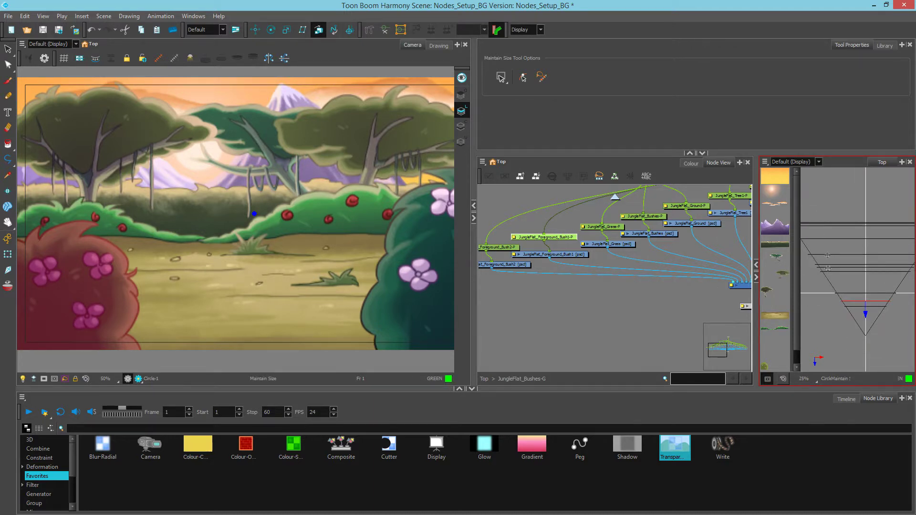
pyautogui.scroll(2, 856, 224)
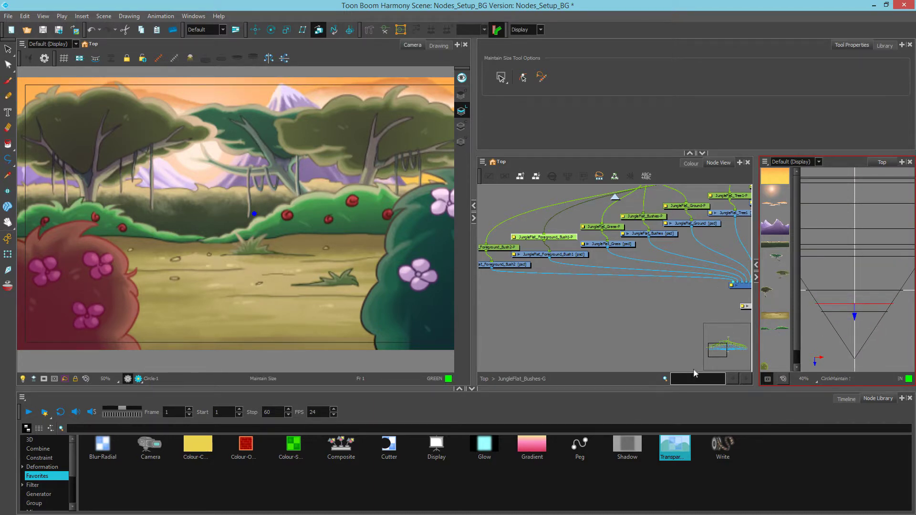
# - At the top level, add a Camera node with a Peg, then translate the camera peg into the scene
pyautogui.click(484, 380)
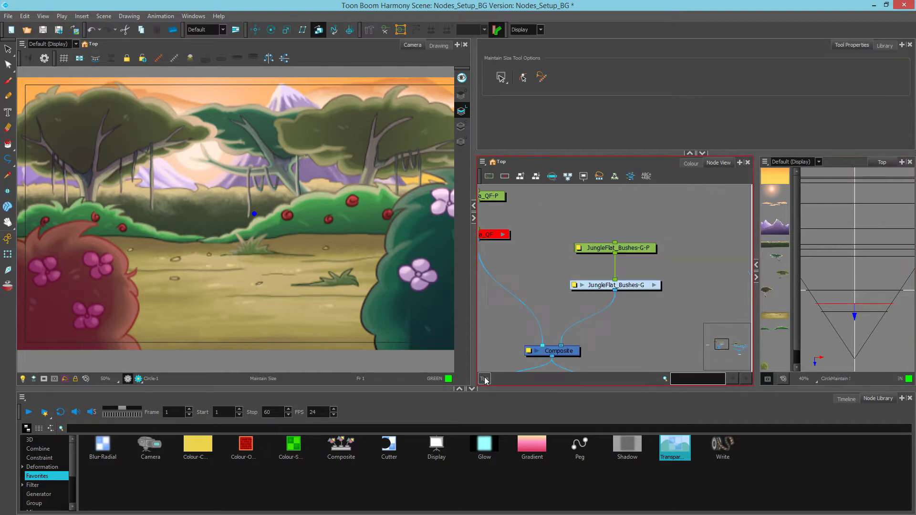
pyautogui.moveTo(545, 270); pyautogui.dragTo(631, 277)
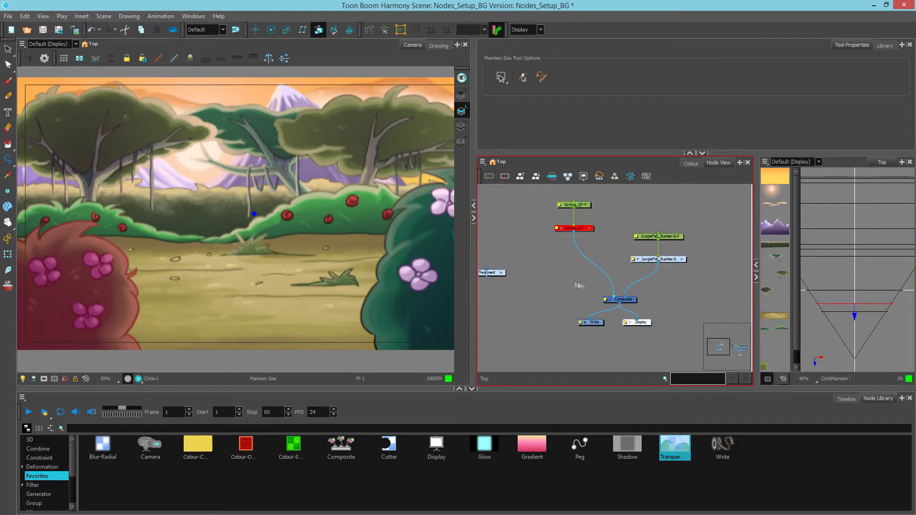
pyautogui.moveTo(575, 292); pyautogui.dragTo(566, 303)
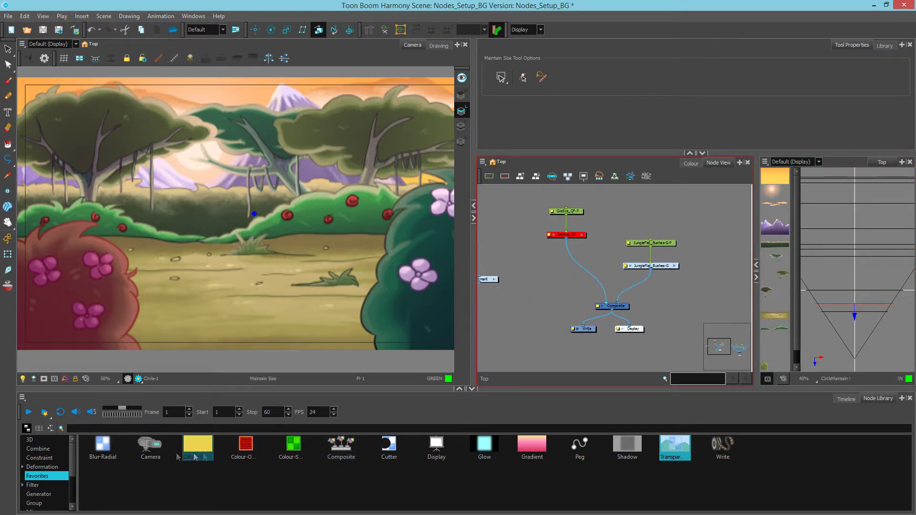
pyautogui.moveTo(150, 446); pyautogui.dragTo(547, 306)
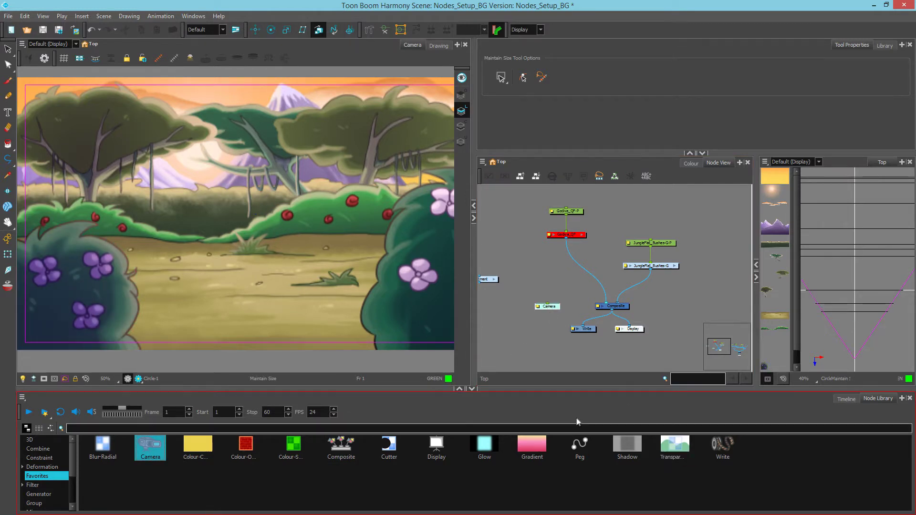
pyautogui.moveTo(579, 446); pyautogui.dragTo(554, 290)
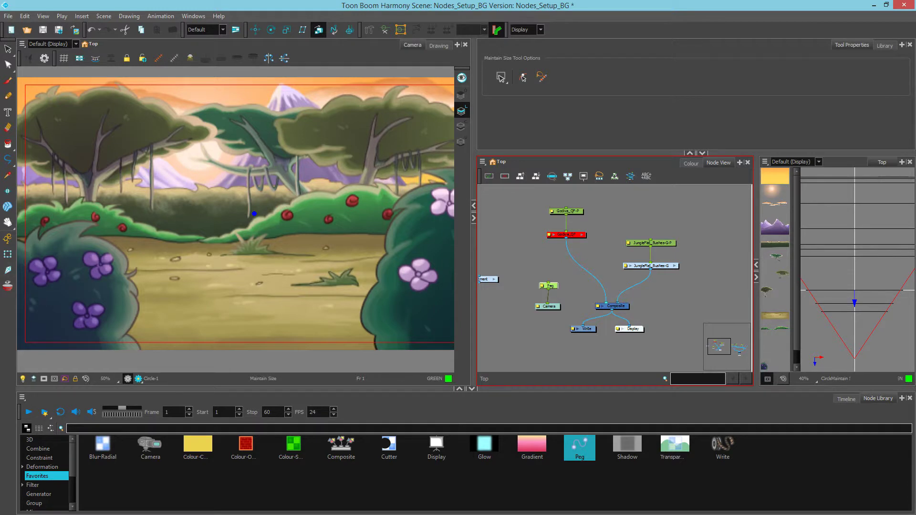
pyautogui.click(256, 30)
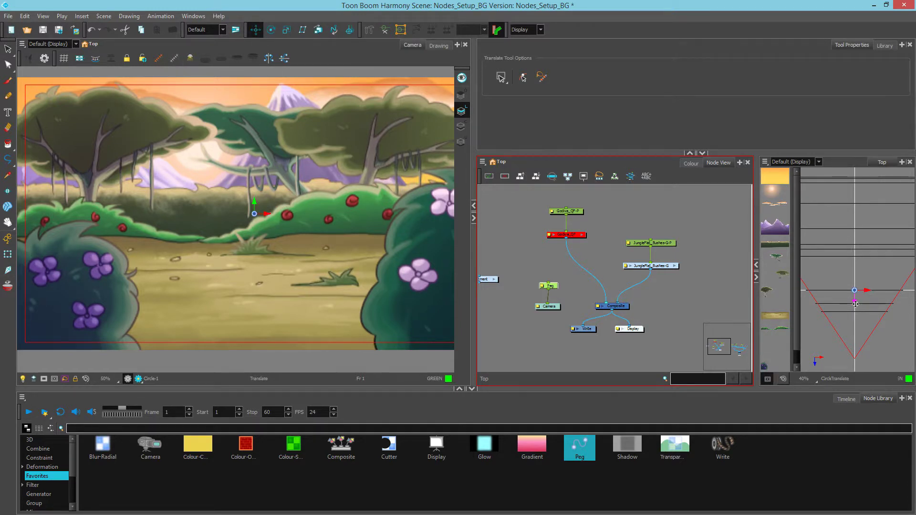
pyautogui.moveTo(855, 304)
pyautogui.mouseDown()
pyautogui.moveTo(856, 276)
pyautogui.moveTo(856, 304)
pyautogui.mouseUp()
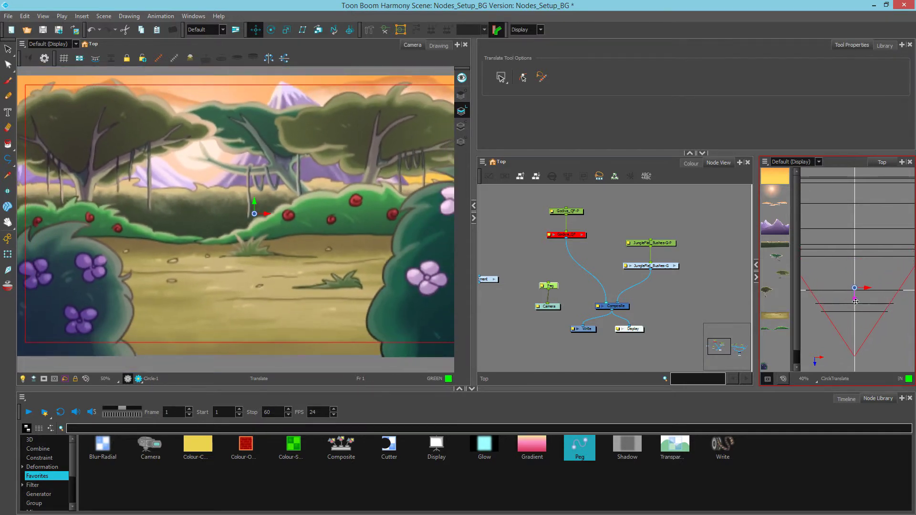
# - Select the Godiva_QF character node and re-enable it
pyautogui.click(693, 301)
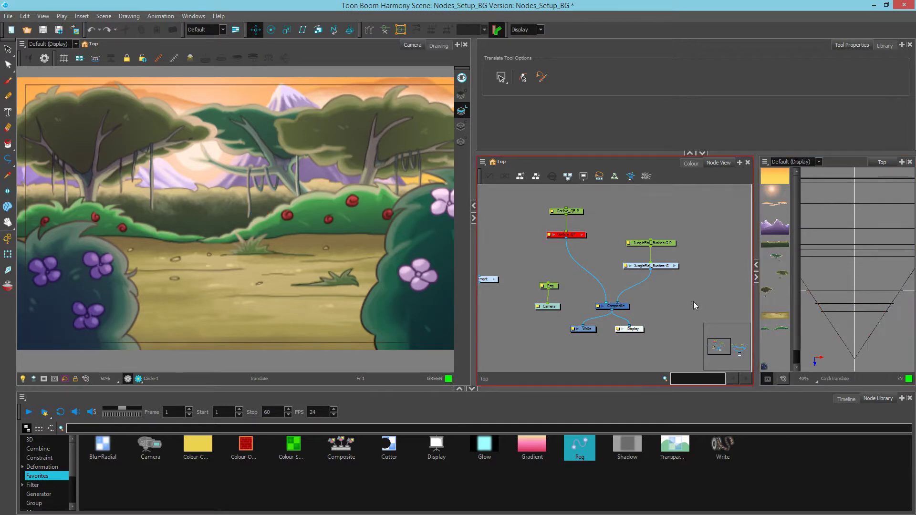
pyautogui.moveTo(591, 222); pyautogui.dragTo(541, 246)
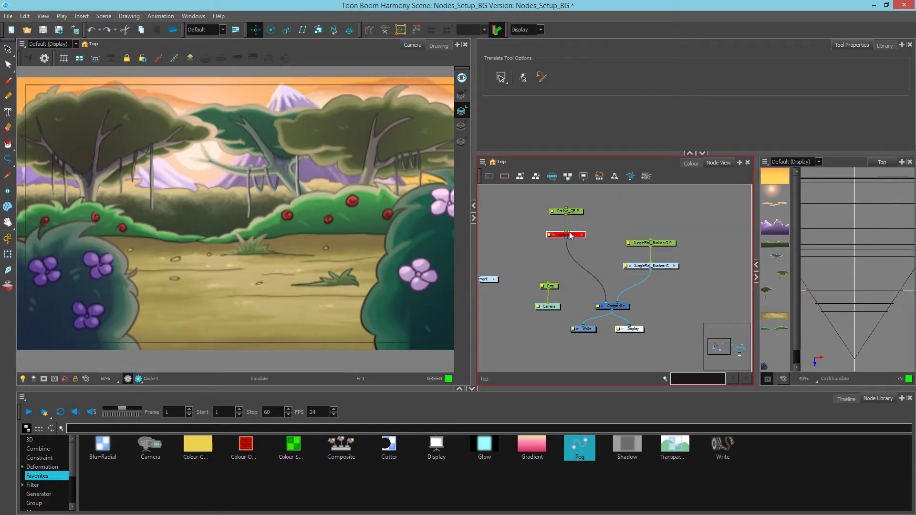
pyautogui.click(575, 239)
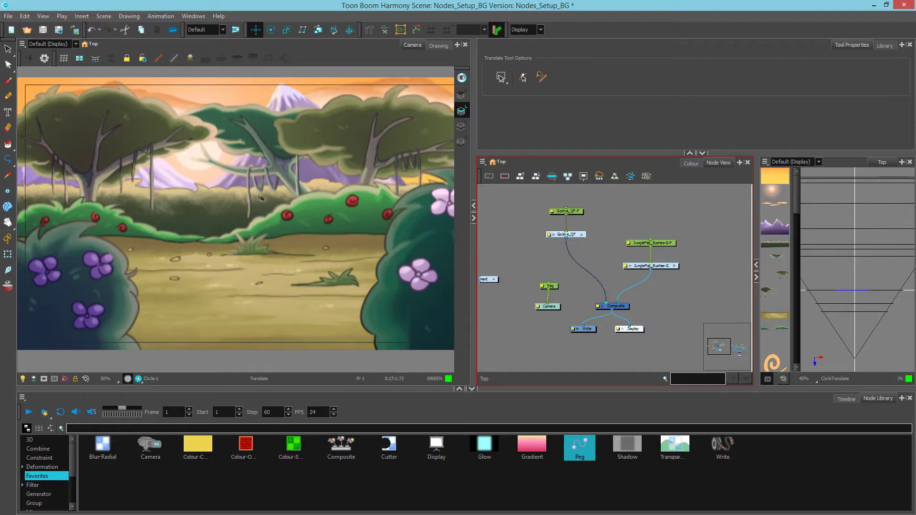
# - Toggle the JungleFlat_Bushes-G group off and back on, then enter it to reach its Composite node
pyautogui.click(660, 269)
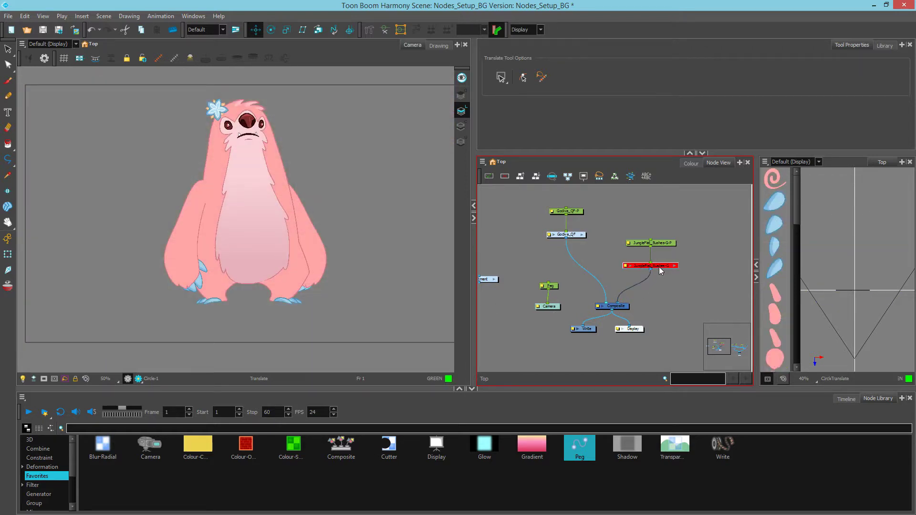
pyautogui.click(675, 266)
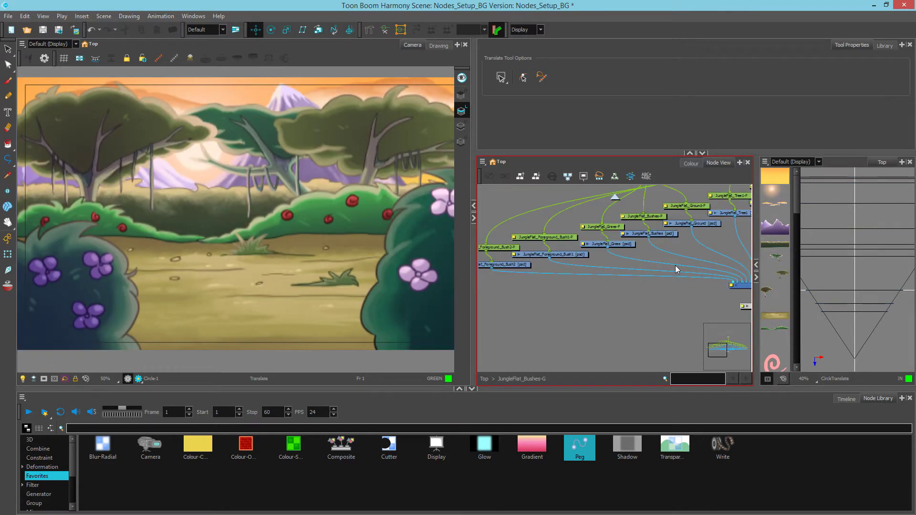
pyautogui.scroll(5, 677, 275)
pyautogui.moveTo(681, 273); pyautogui.dragTo(607, 302)
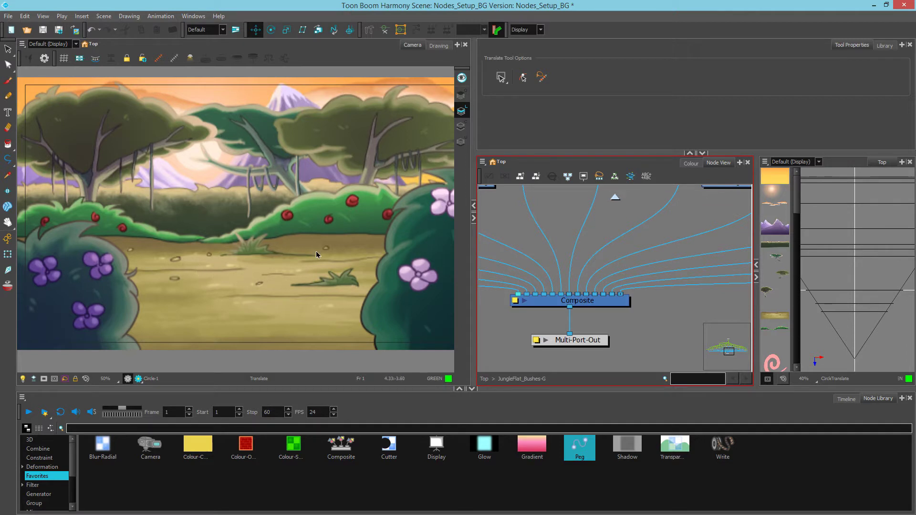
# - Inspect the Composite's properties and the JungleFlat_Foreground_Bush2 layer without changing anything
pyautogui.click(515, 300)
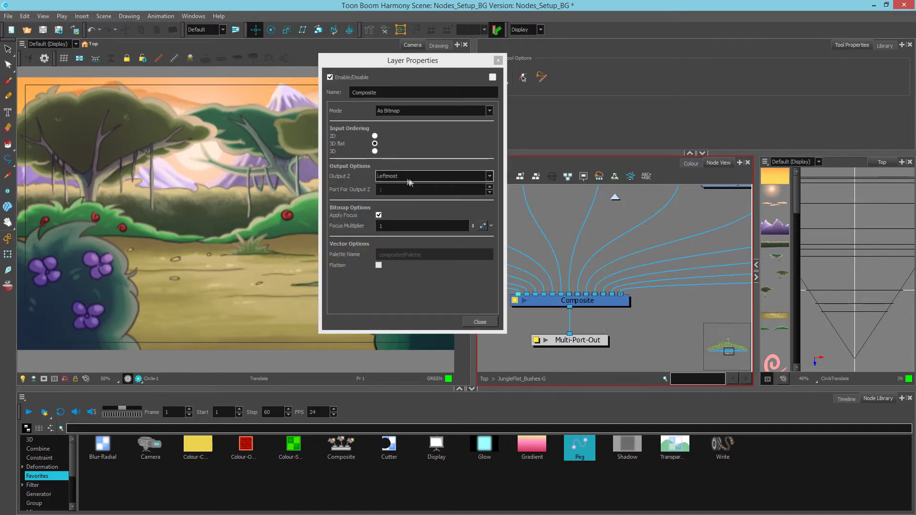
pyautogui.click(479, 322)
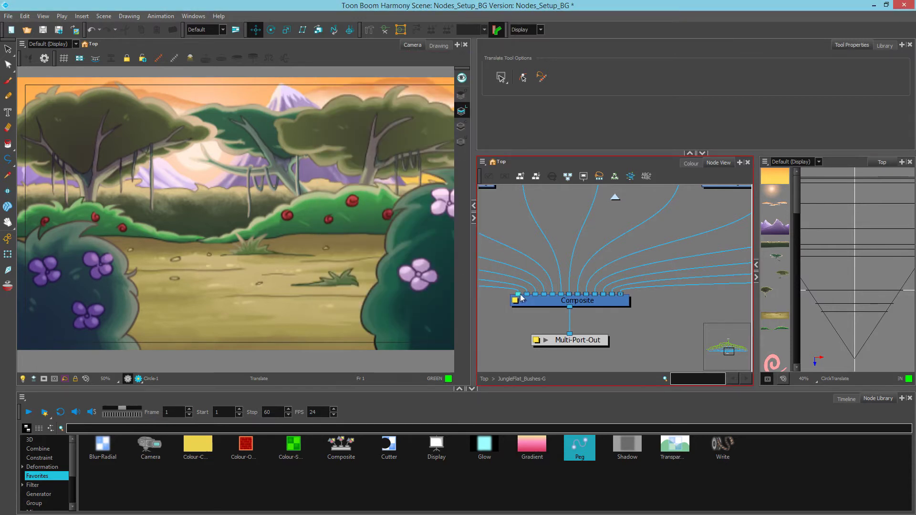
pyautogui.click(521, 296)
pyautogui.click(608, 315)
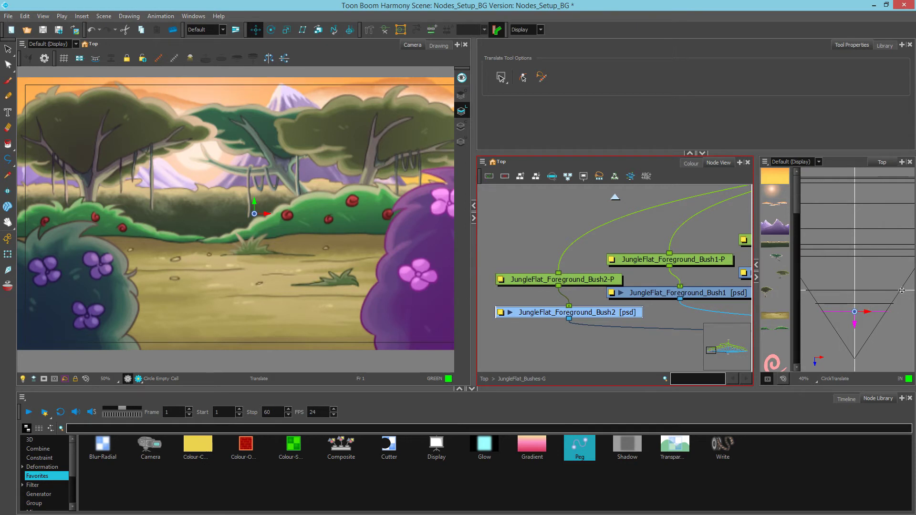
pyautogui.click(510, 294)
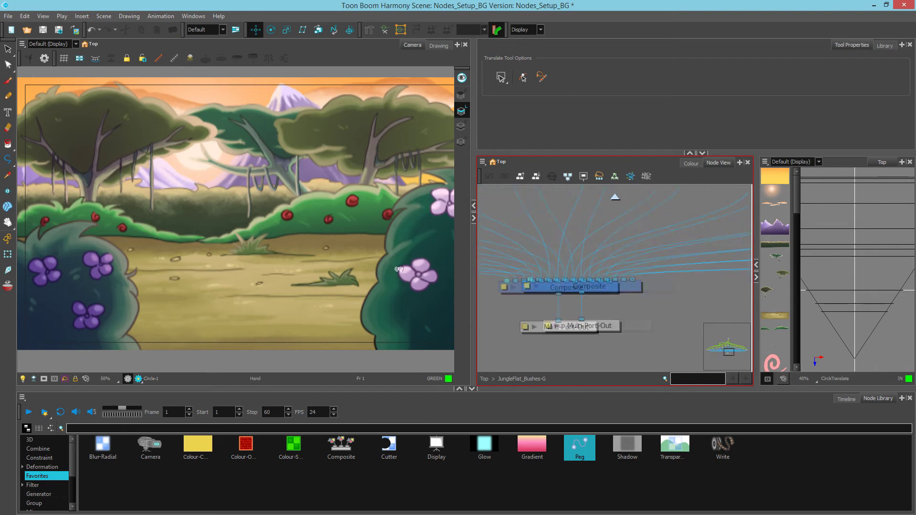
# - Set the group's Composite node mode to Pass Through
pyautogui.click(495, 288)
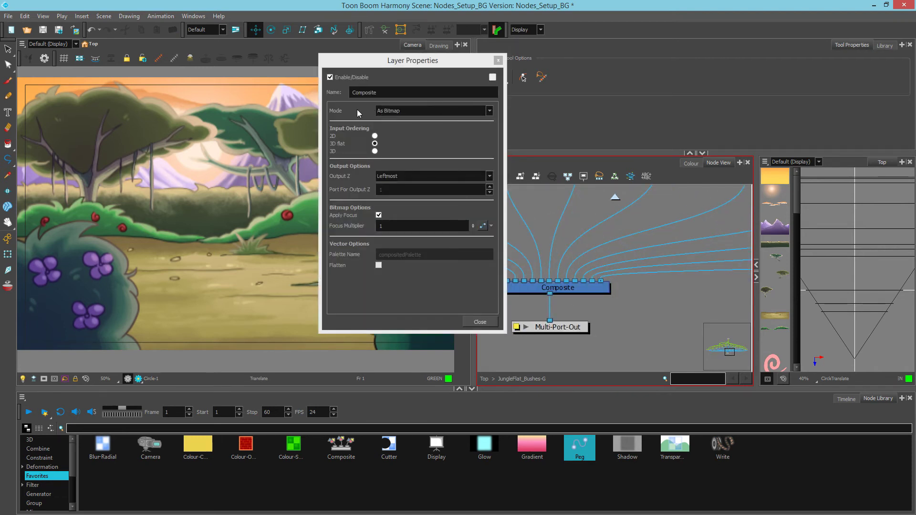
pyautogui.click(394, 114)
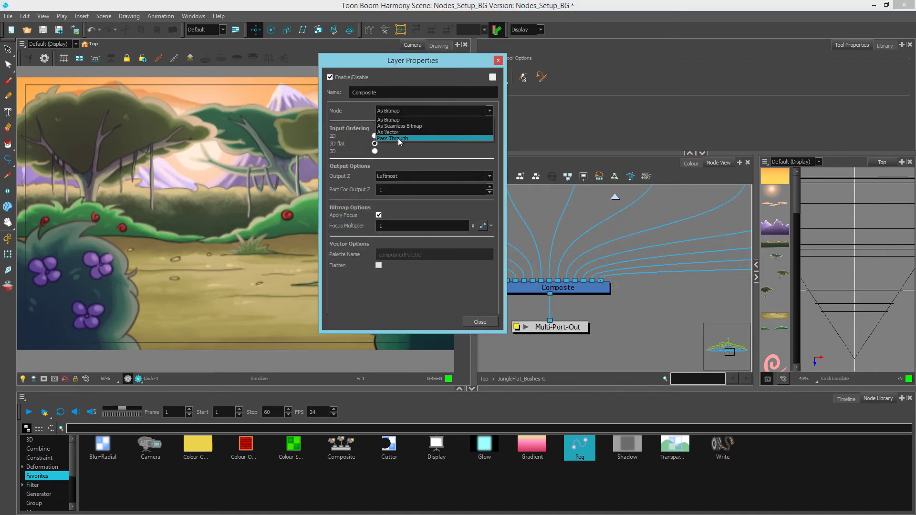
pyautogui.click(398, 138)
pyautogui.click(477, 321)
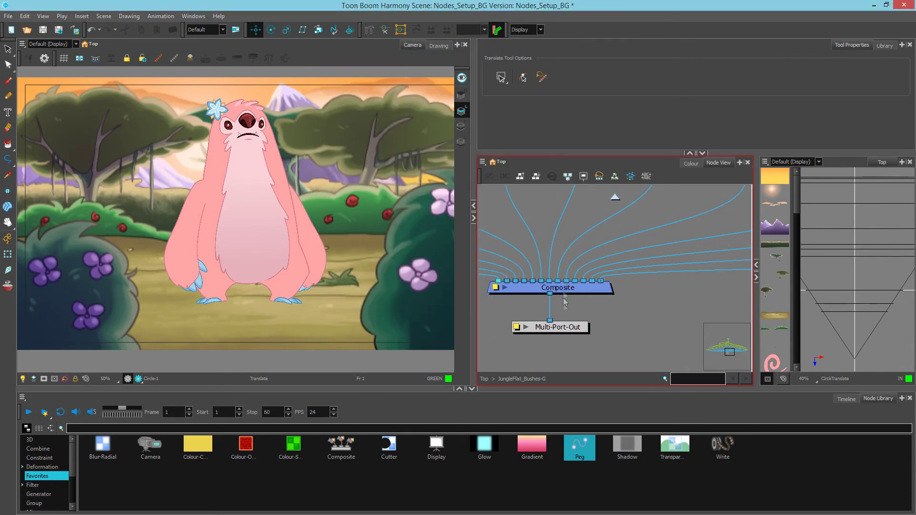
# - Back at the top level, test-move the Godiva_QF peg sideways, then undo the move
pyautogui.click(483, 379)
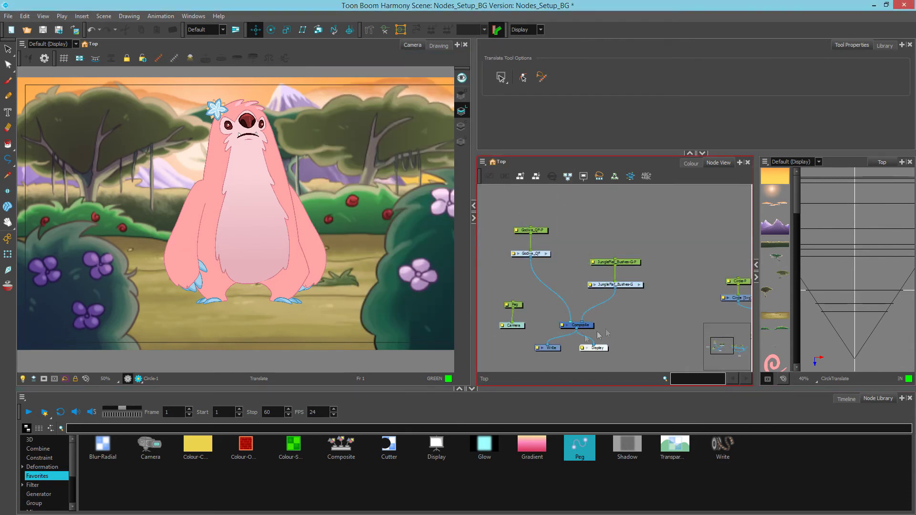
pyautogui.moveTo(514, 214); pyautogui.dragTo(572, 276)
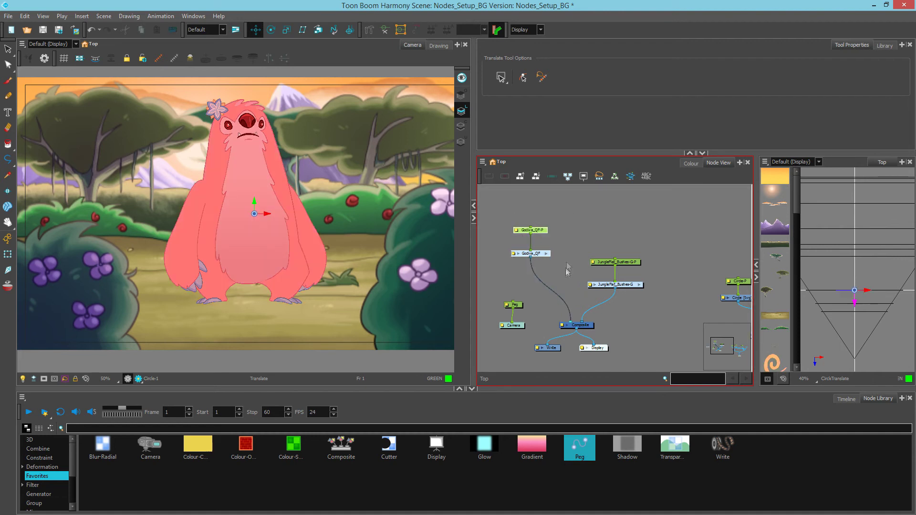
pyautogui.click(564, 242)
pyautogui.click(531, 230)
pyautogui.moveTo(347, 198); pyautogui.dragTo(294, 213)
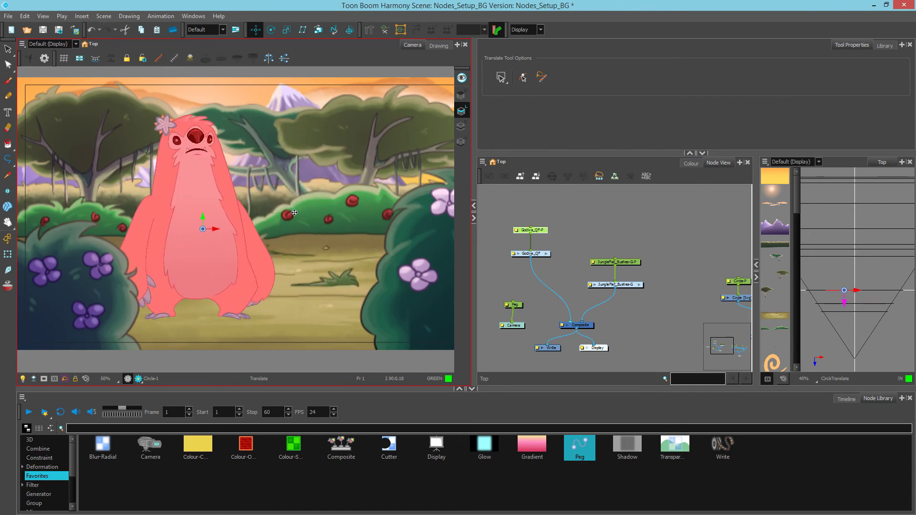
pyautogui.hotkey('ctrl', 'z')
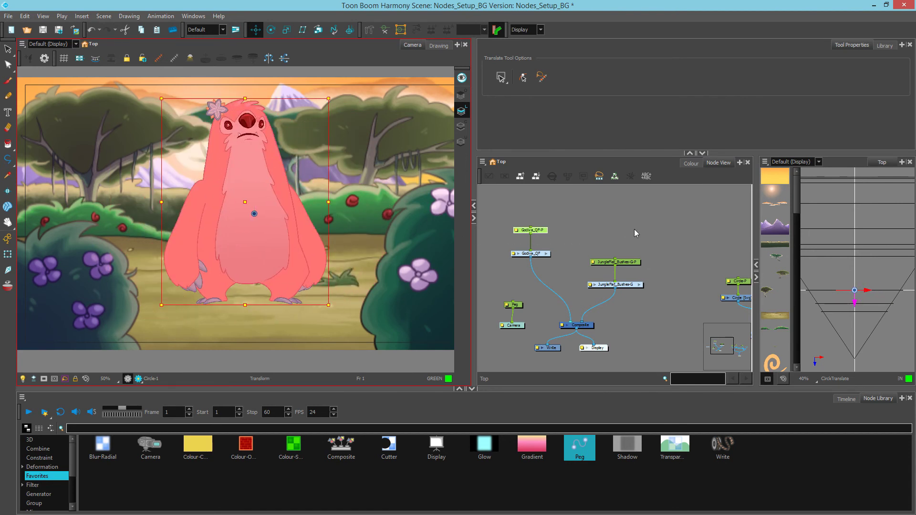